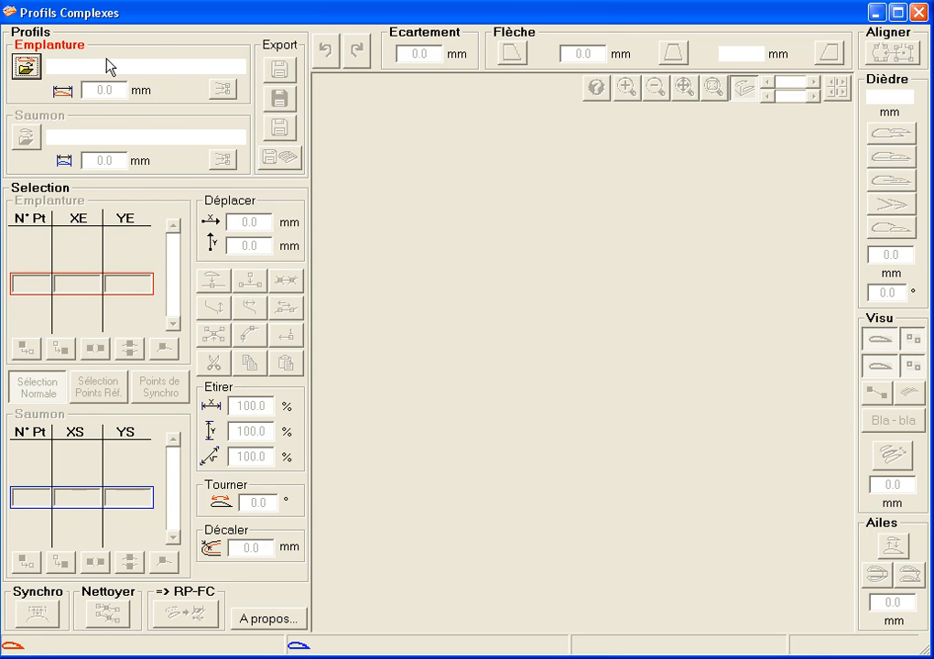
Load FAD-05-10%.dat from the Bibliothèque folder as the root (Emplanture) profile and turn off the Bla-bla labels.
left_click(27, 66)
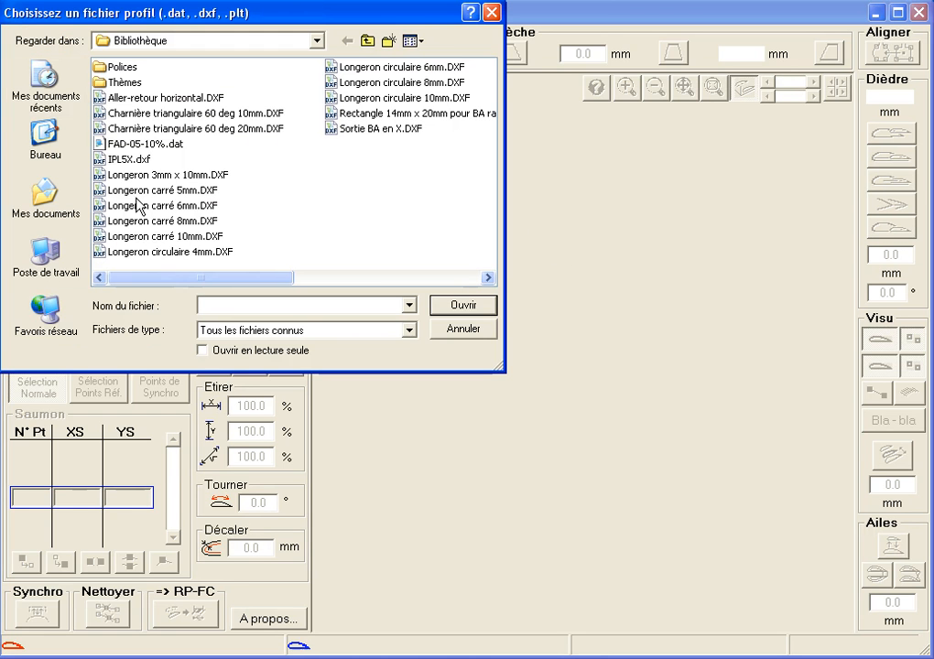
left_click(147, 144)
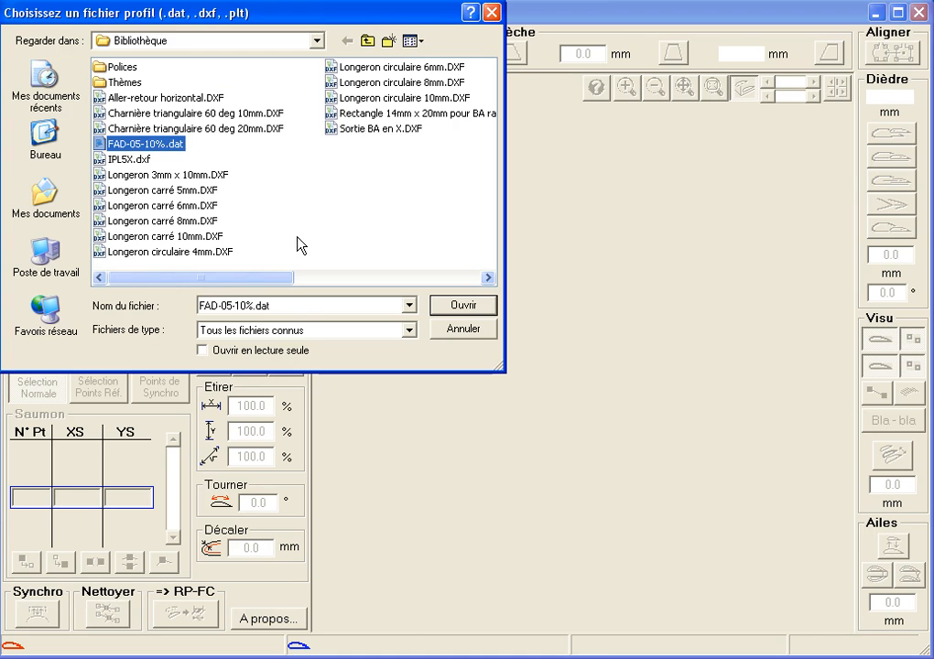
left_click(471, 311)
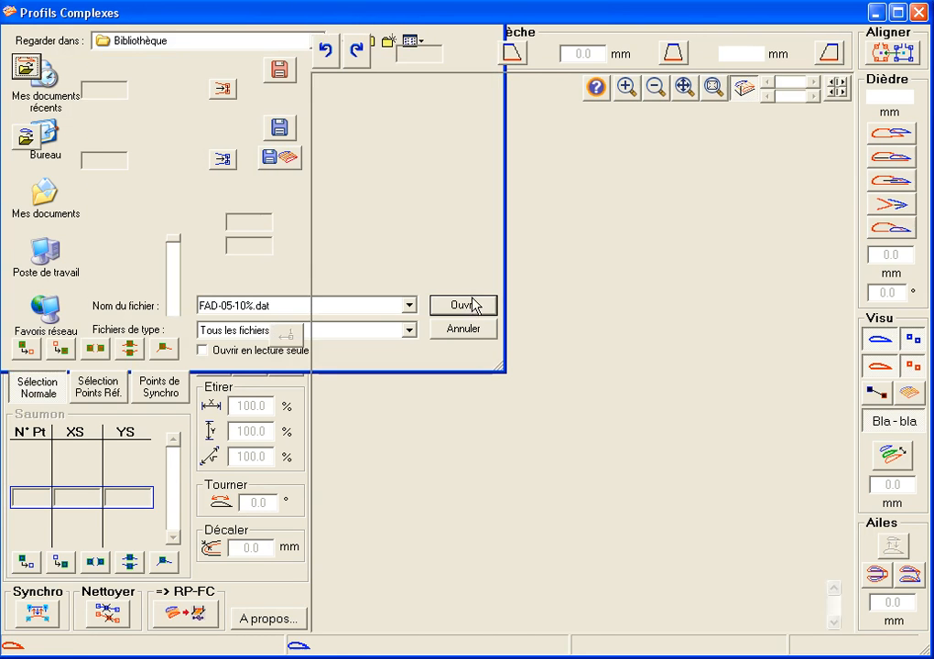
left_click(910, 426)
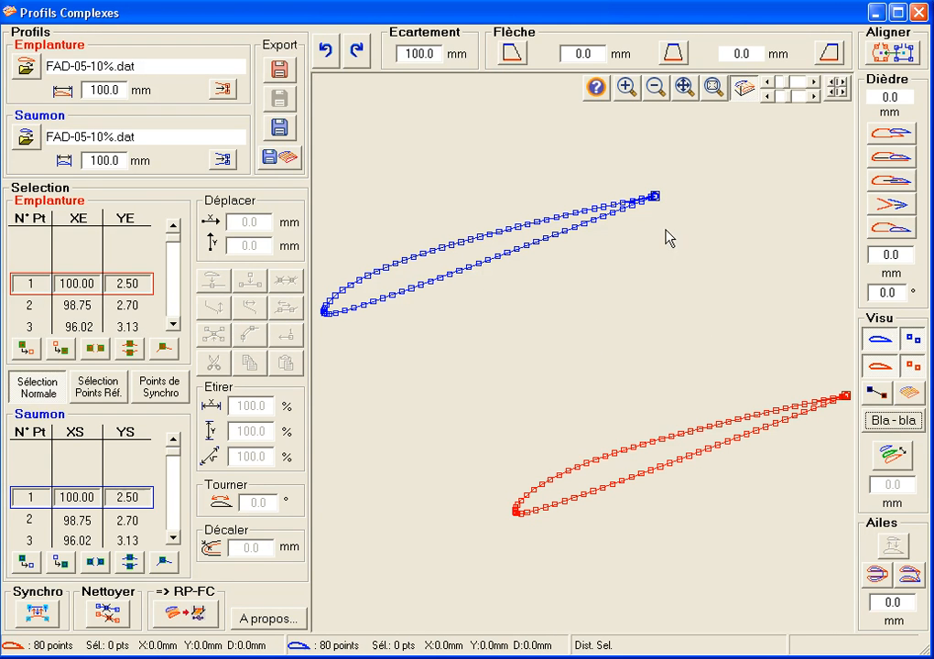
Set the root (Emplanture) chord to 180 mm and the tip (Saumon) chord to 120 mm.
scroll(665, 207, "up", 3)
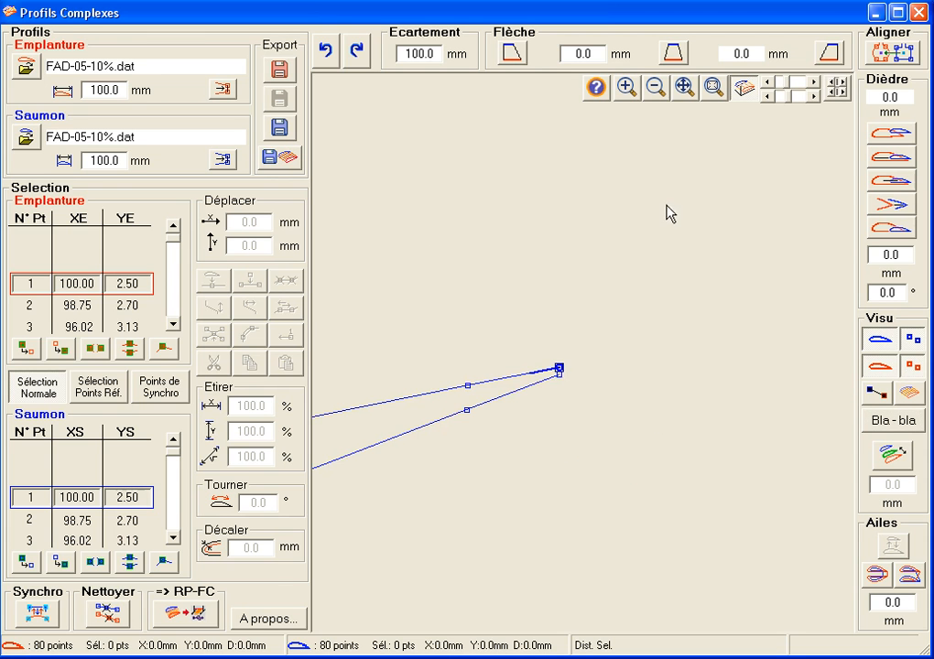
left_click_drag(546, 376, 596, 393)
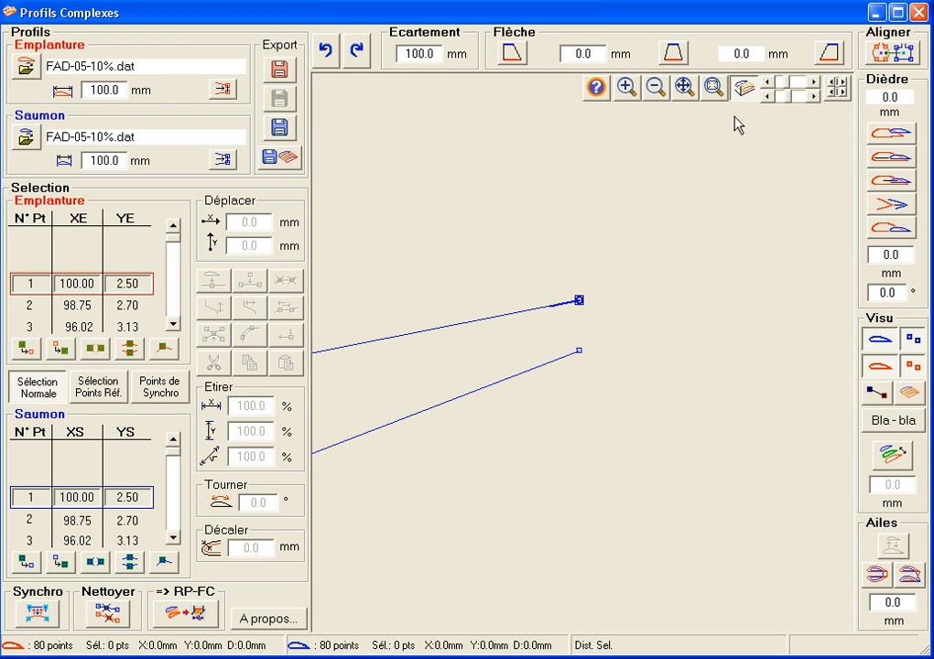
left_click(714, 87)
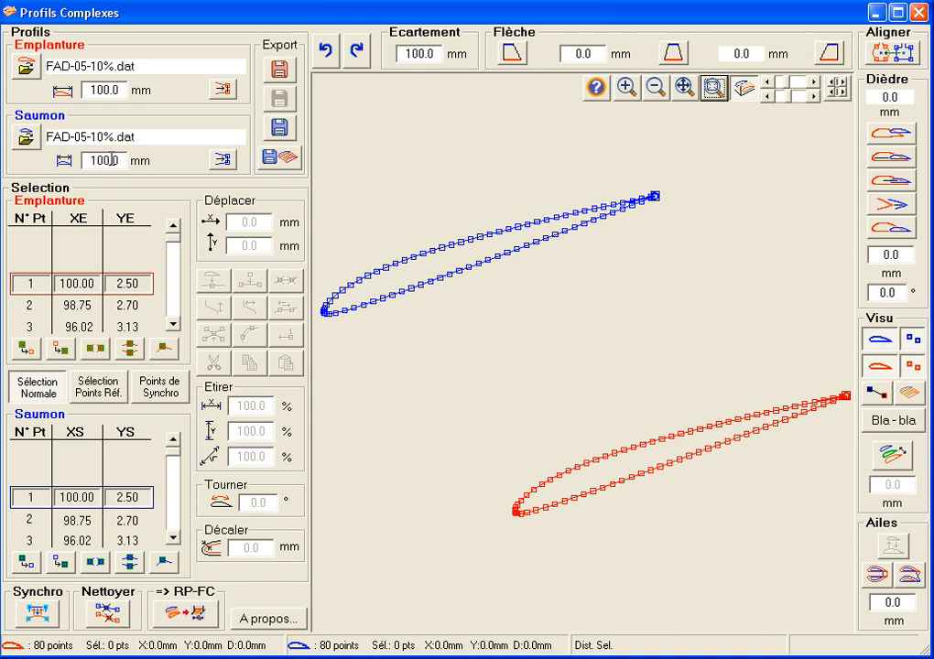
double_click(113, 91)
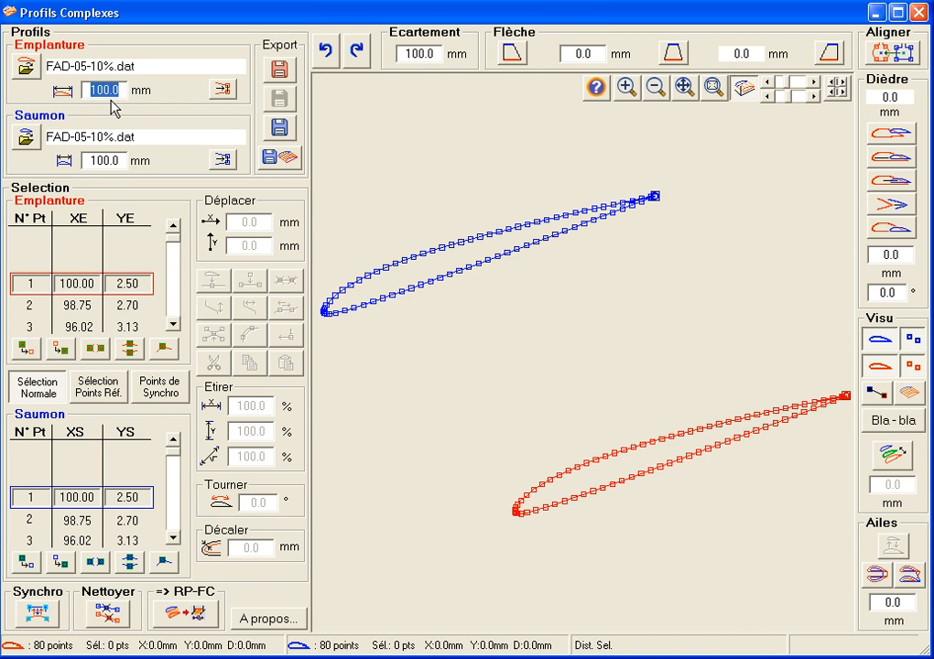
type("180")
key("Return")
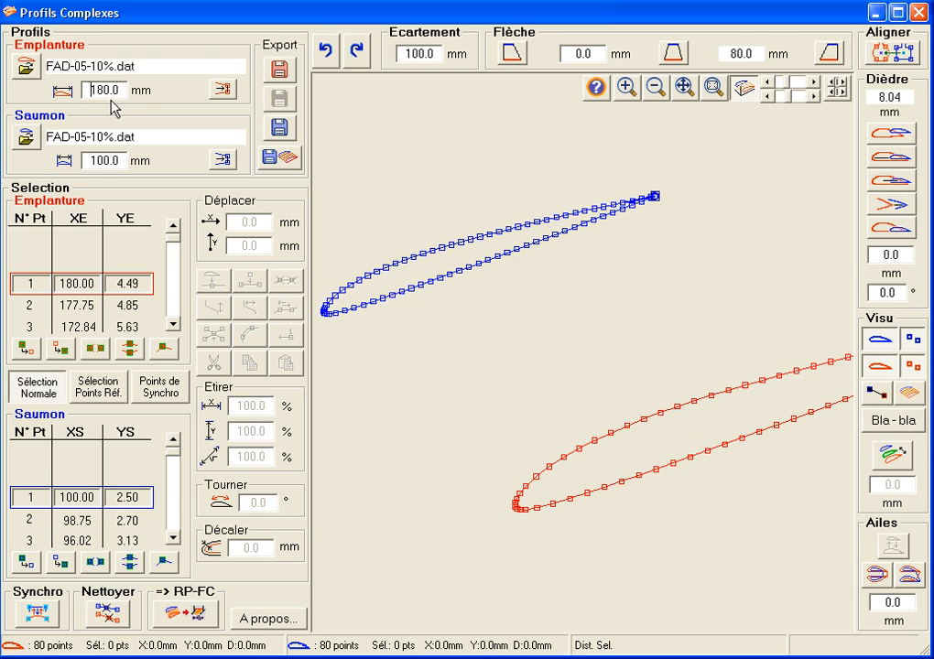
left_click(101, 161)
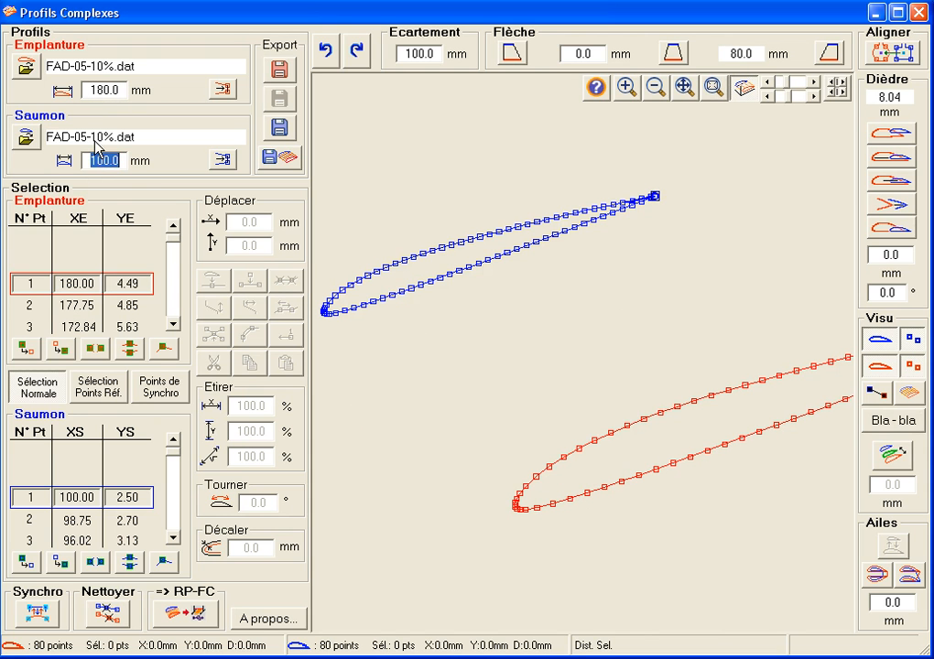
type("120")
key("Return")
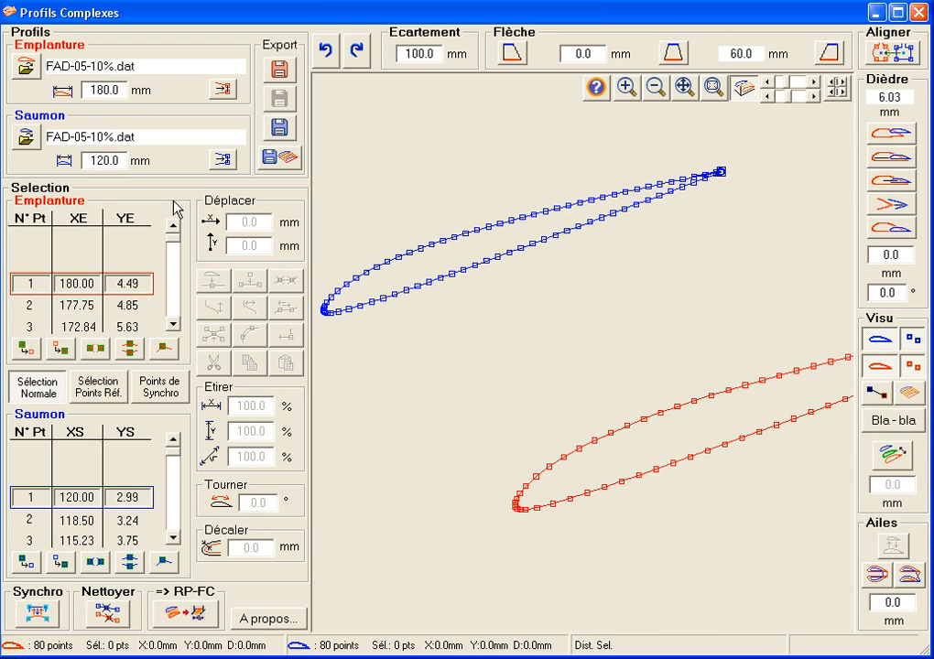
Turn off the perspective display and align the tip's upper surface with the root's upper surface using the Dièdre options.
left_click(743, 87)
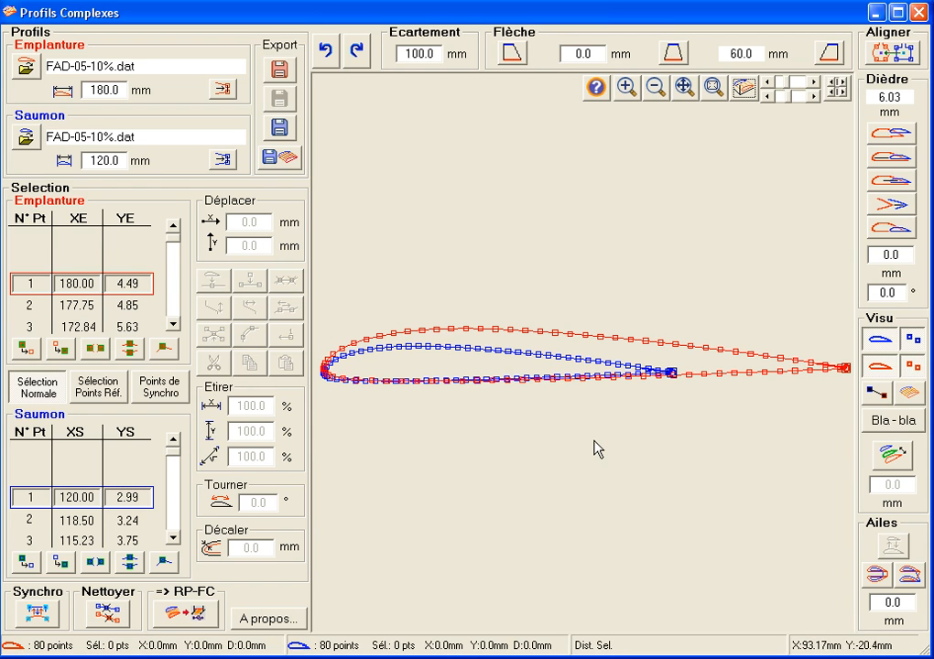
left_click(897, 135)
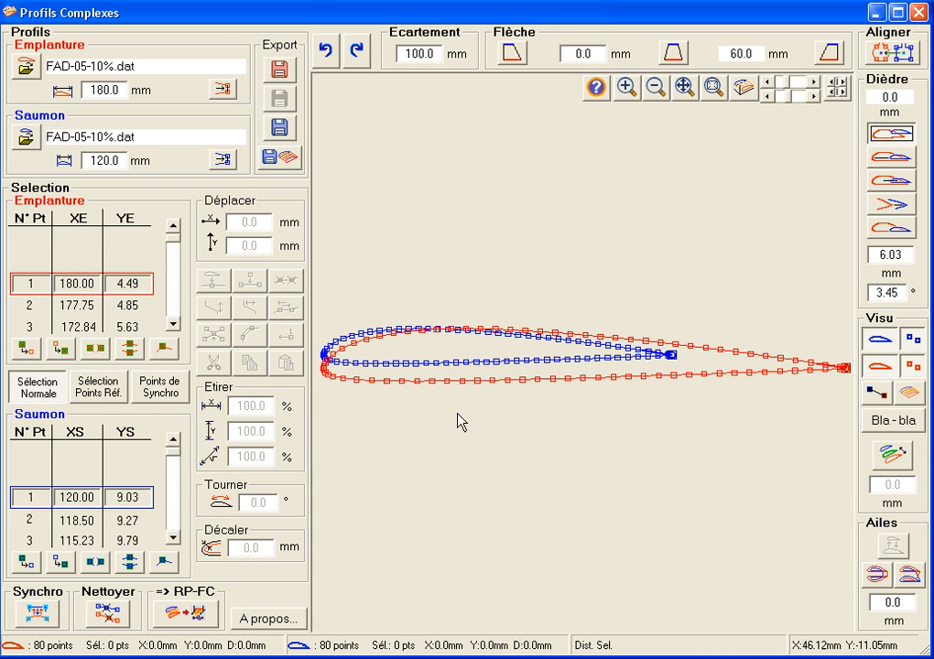
Offset all points of both profiles by -0.6 mm and delete the end points left selected at the trailing edges.
left_click(61, 349)
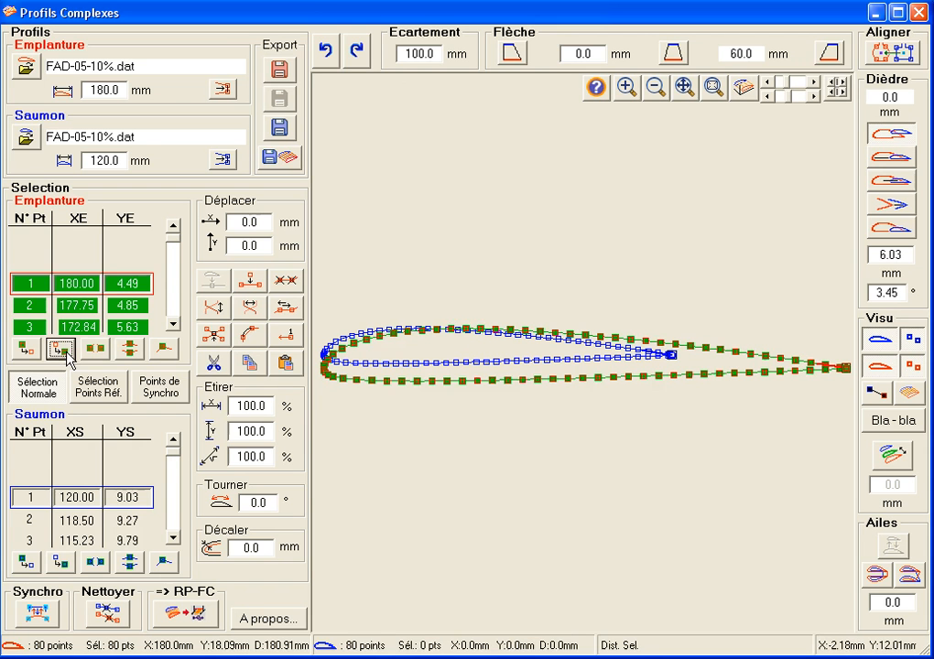
left_click(61, 562)
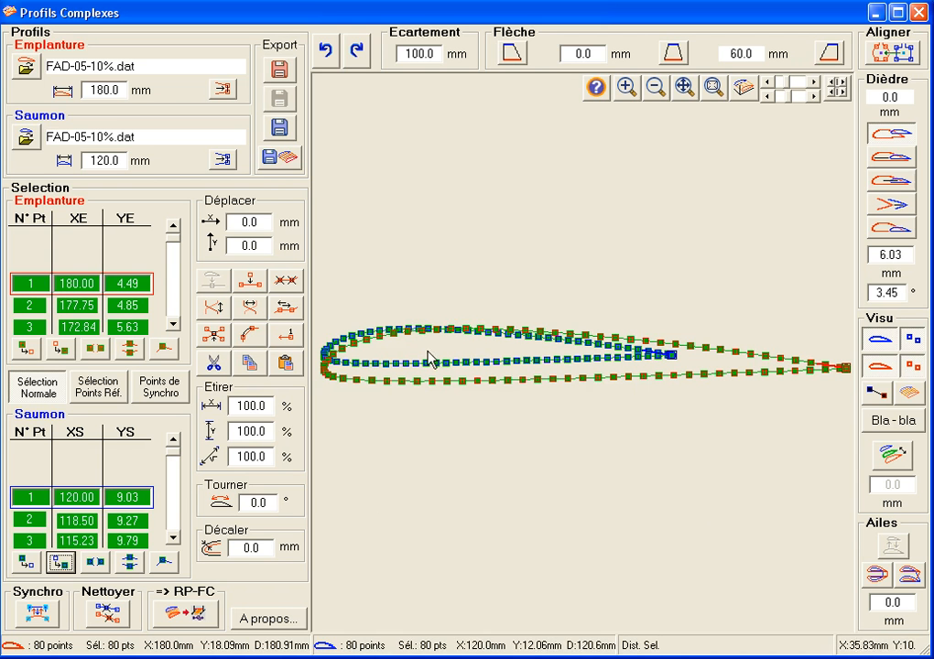
double_click(260, 548)
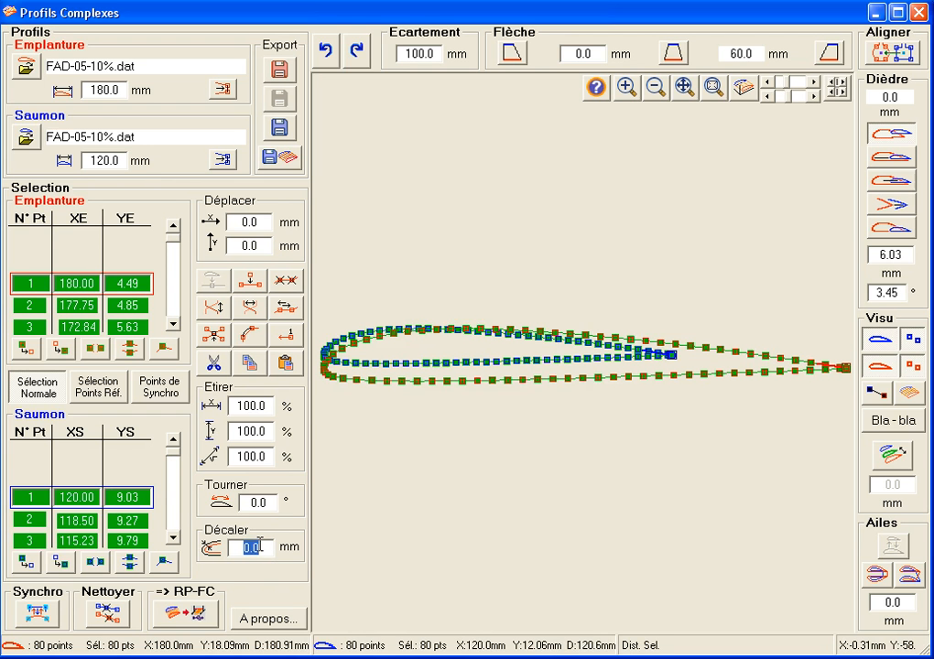
type("-")
key("Return")
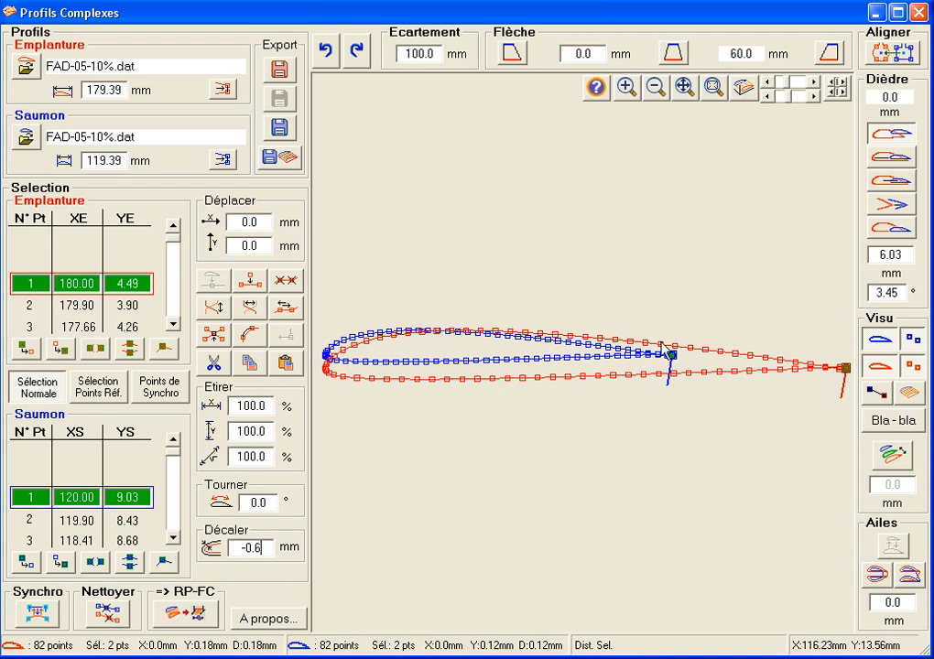
right_click_drag(665, 346, 686, 365)
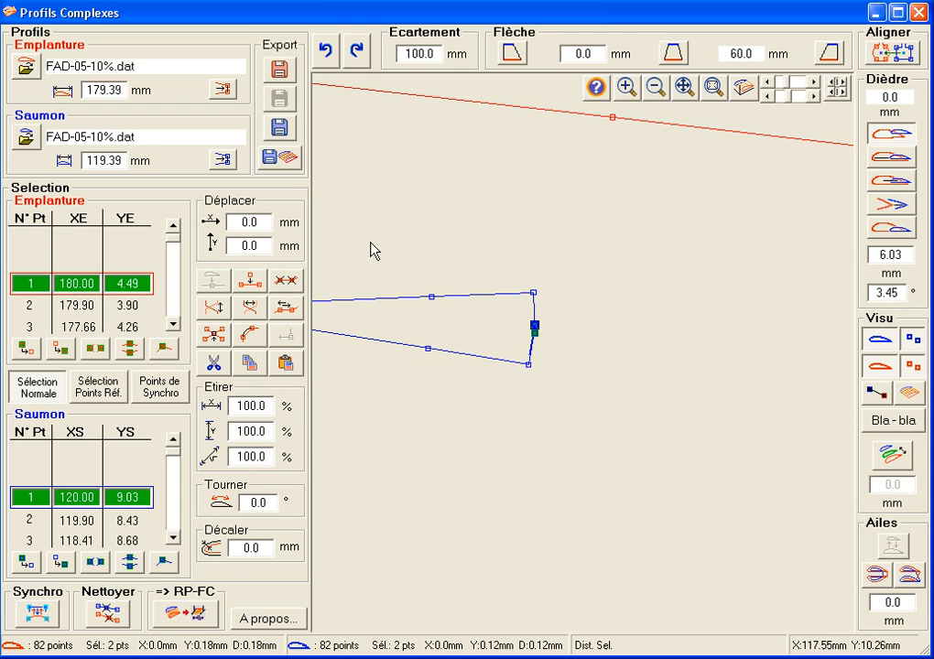
left_click(289, 281)
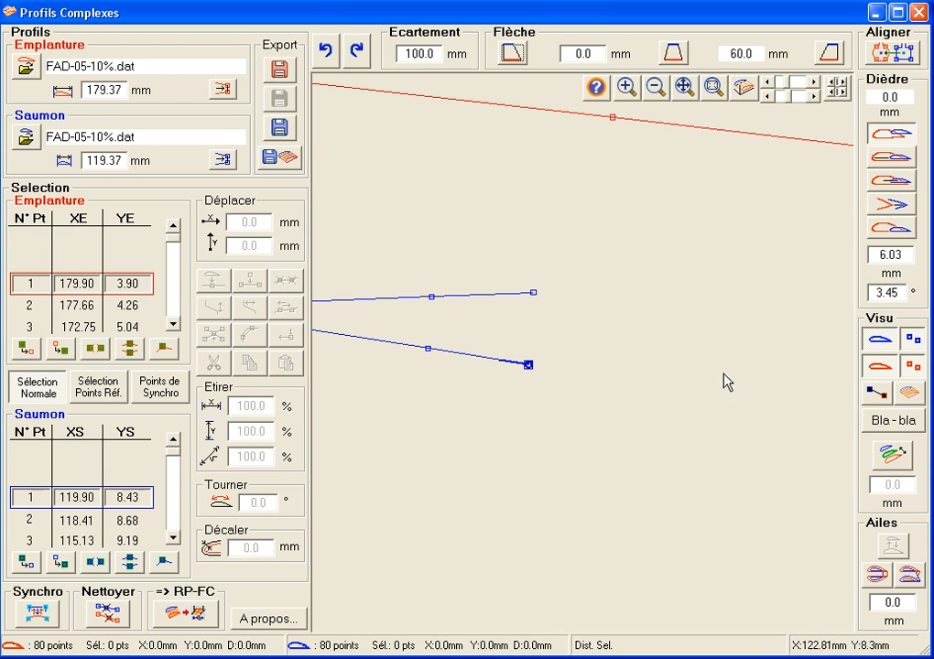
Examine the offset trailing edges of the tip and root profiles up close.
left_click(656, 87)
left_click(656, 90)
left_click(656, 90)
left_click(656, 90)
left_click(656, 89)
left_click(656, 90)
left_click(656, 90)
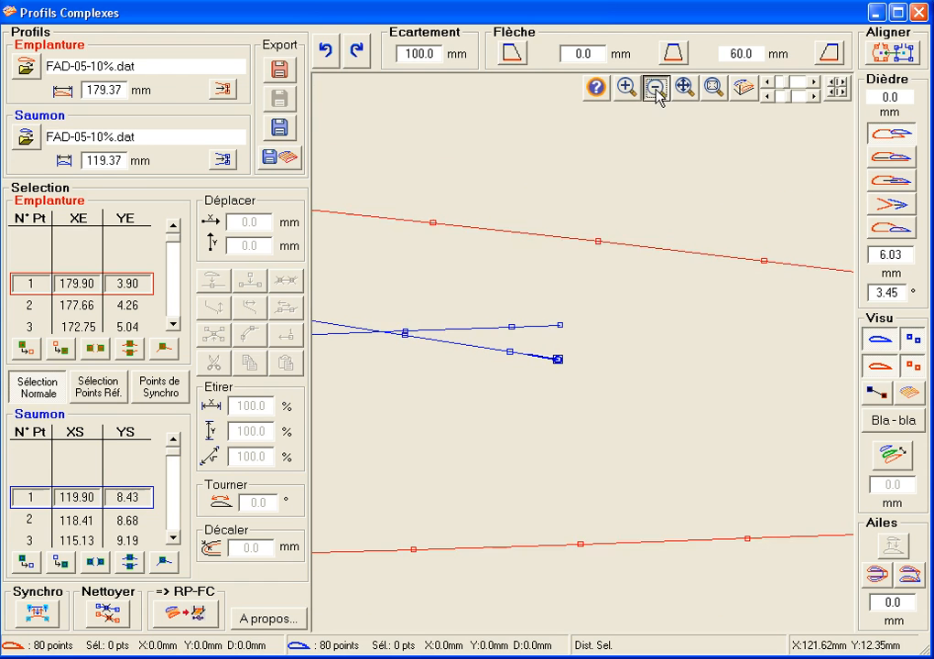
left_click(655, 90)
left_click(656, 89)
left_click(669, 92)
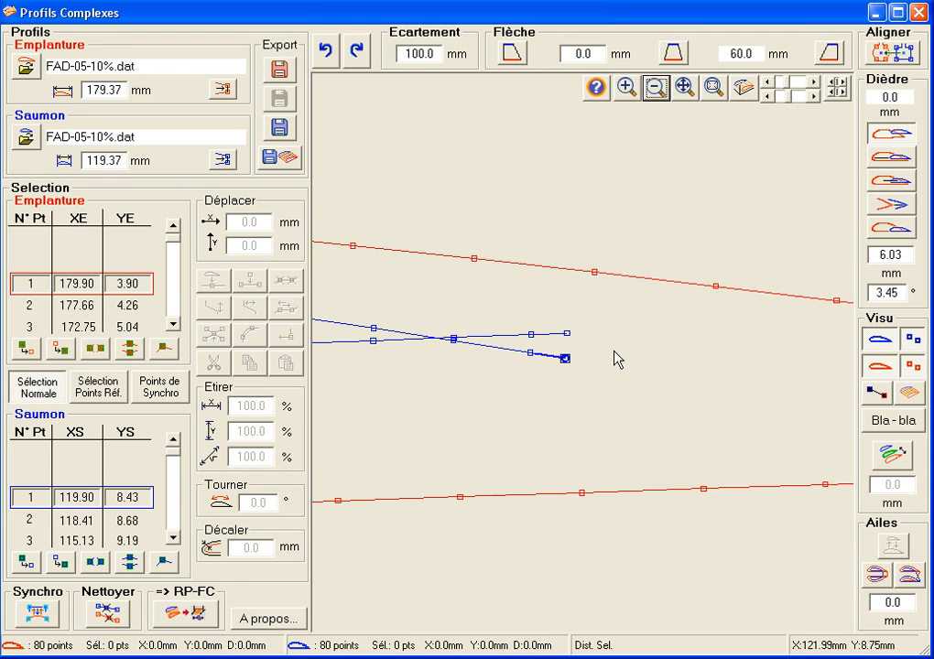
left_click(712, 88)
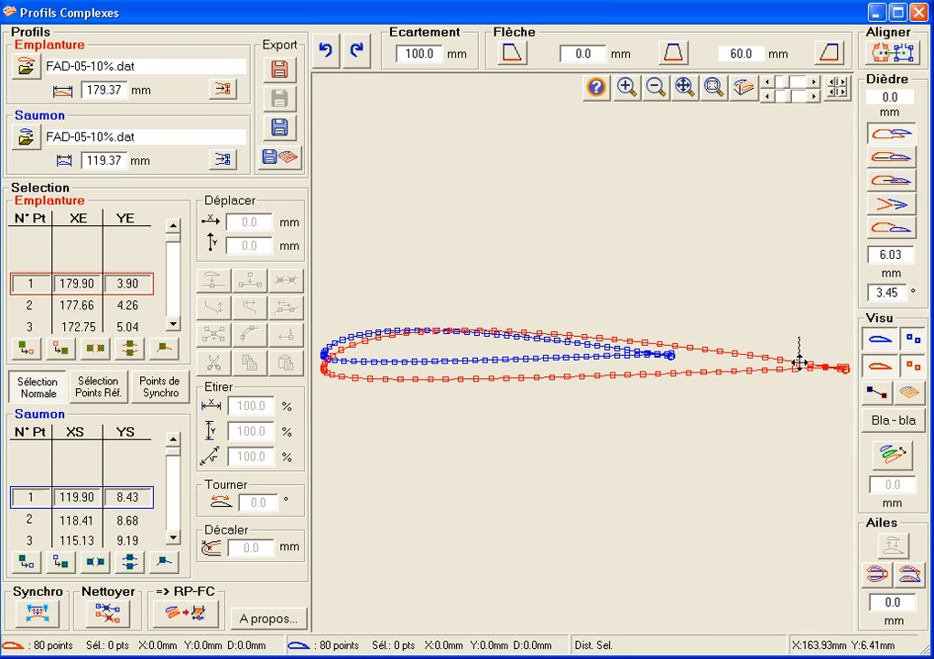
left_click_drag(799, 337, 864, 388)
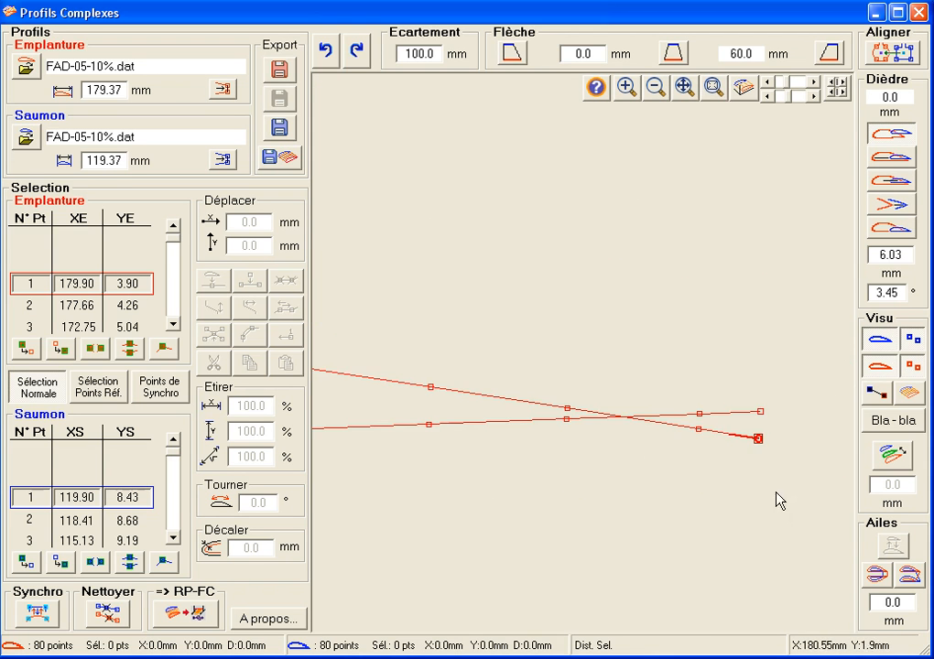
left_click(712, 88)
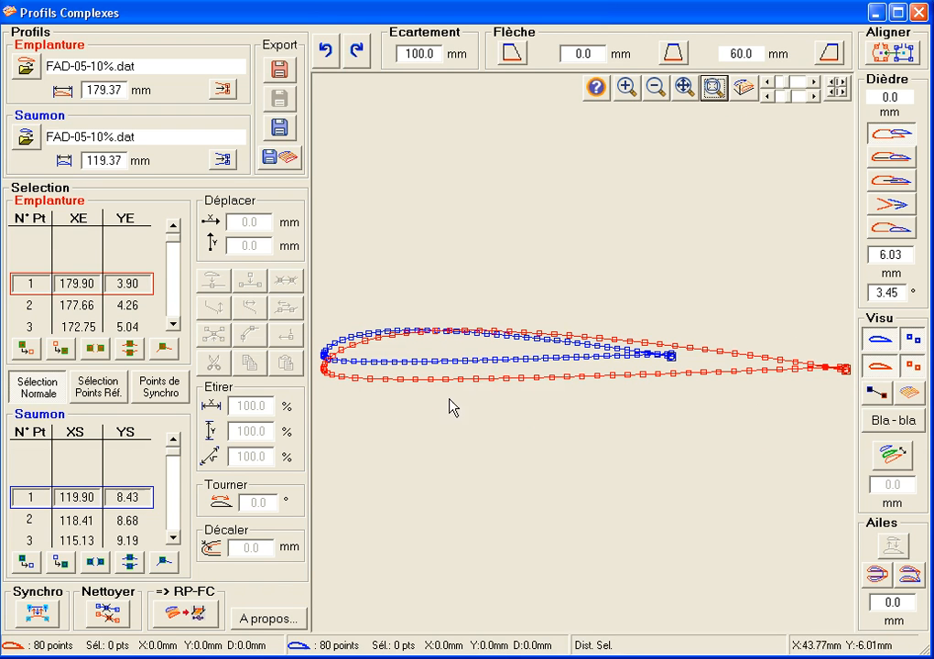
Centre the tip vertically relative to the root with the Dièdre options and show both profiles in perspective.
left_click(899, 180)
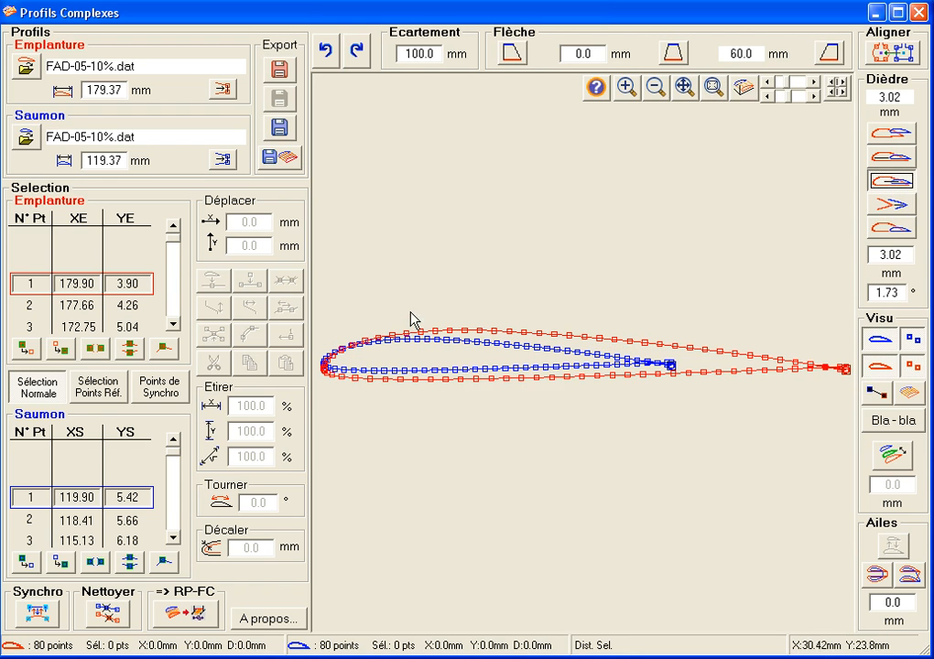
left_click(907, 394)
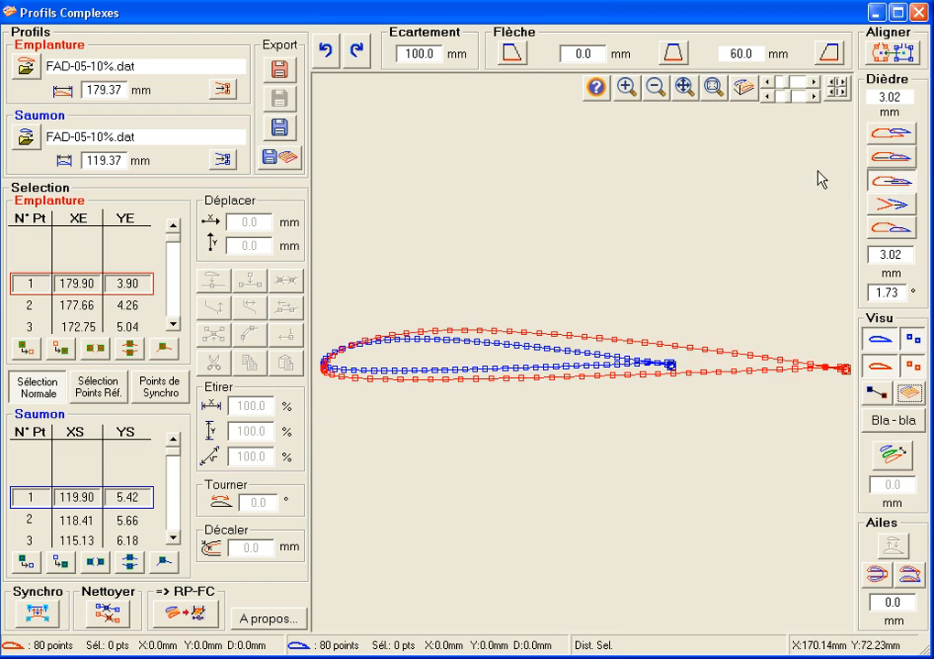
left_click(744, 87)
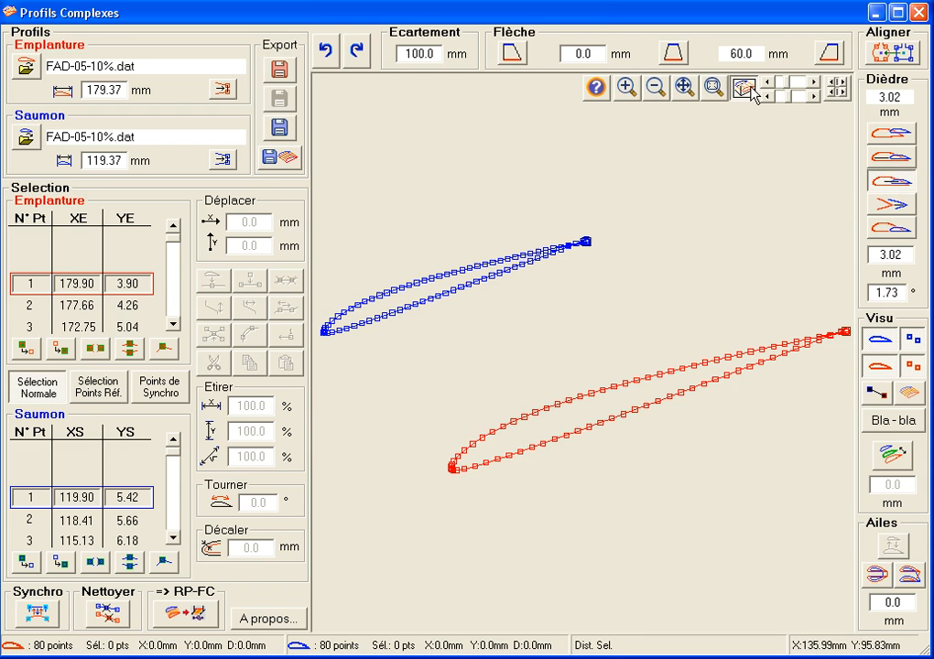
Display the link line between matching root and tip points, go to tip point 28 and adjust the perspective angle.
left_click(877, 397)
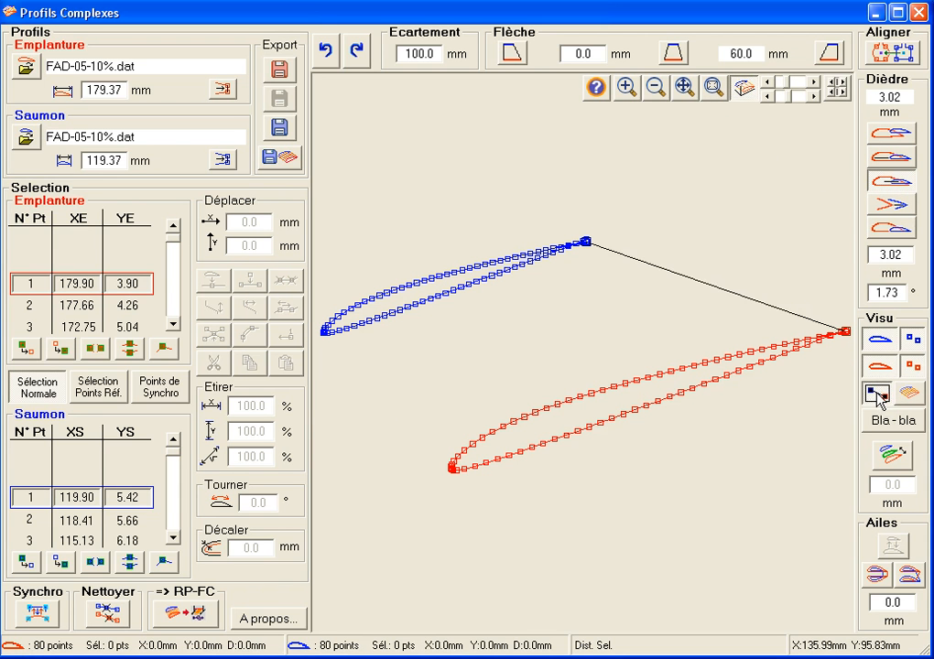
left_click(173, 537)
left_click_drag(173, 537, 173, 538)
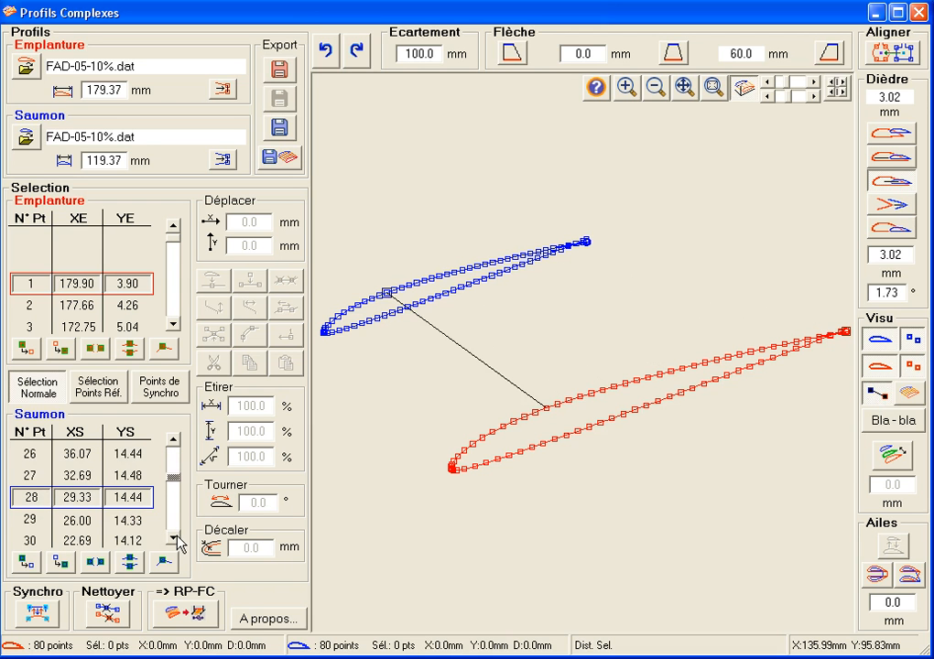
left_click(743, 89)
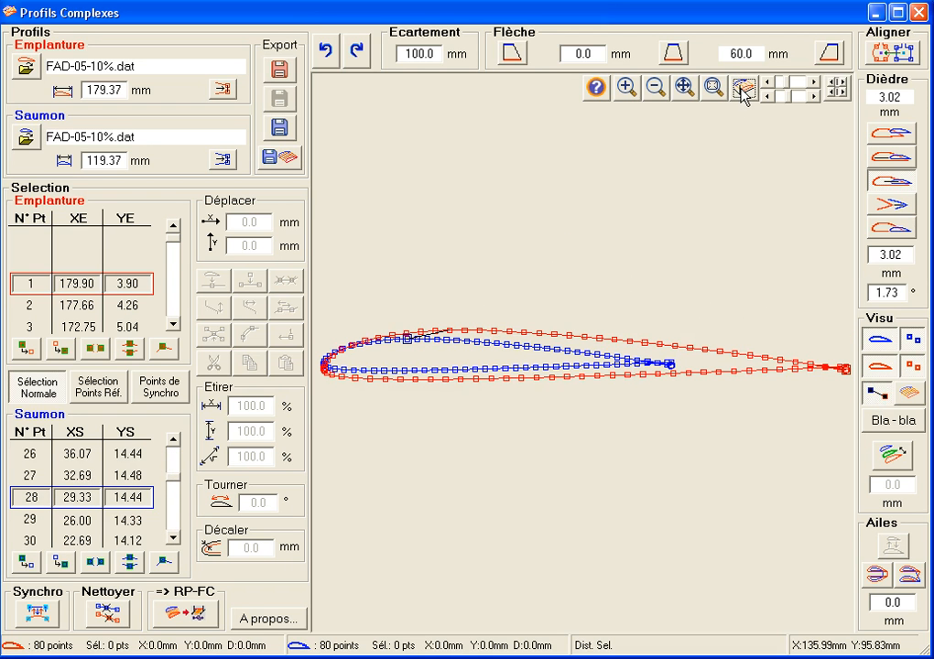
left_click(743, 89)
left_click(811, 98)
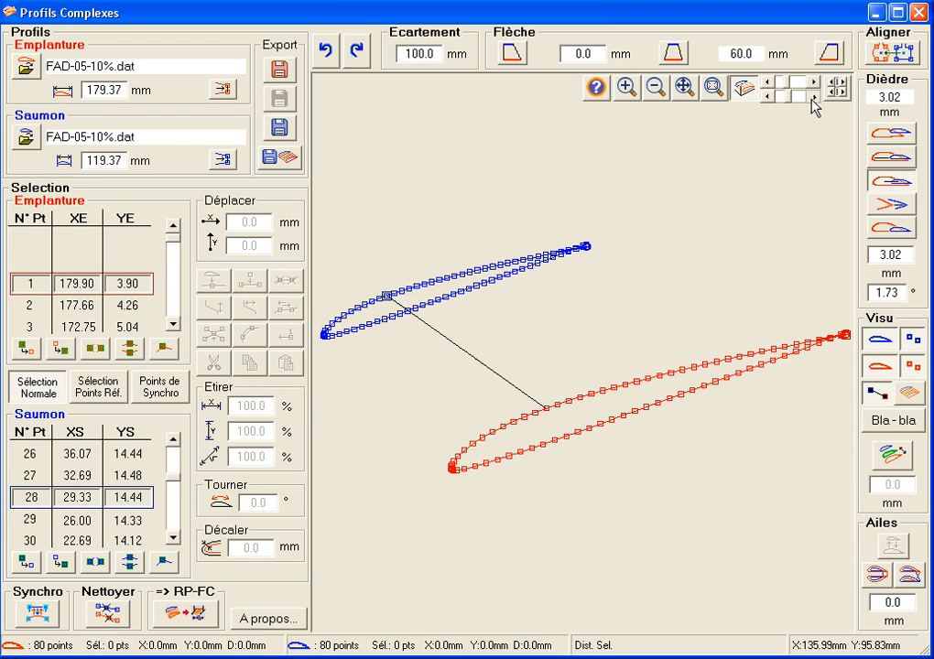
left_click(811, 98)
left_click(814, 81)
left_click(768, 82)
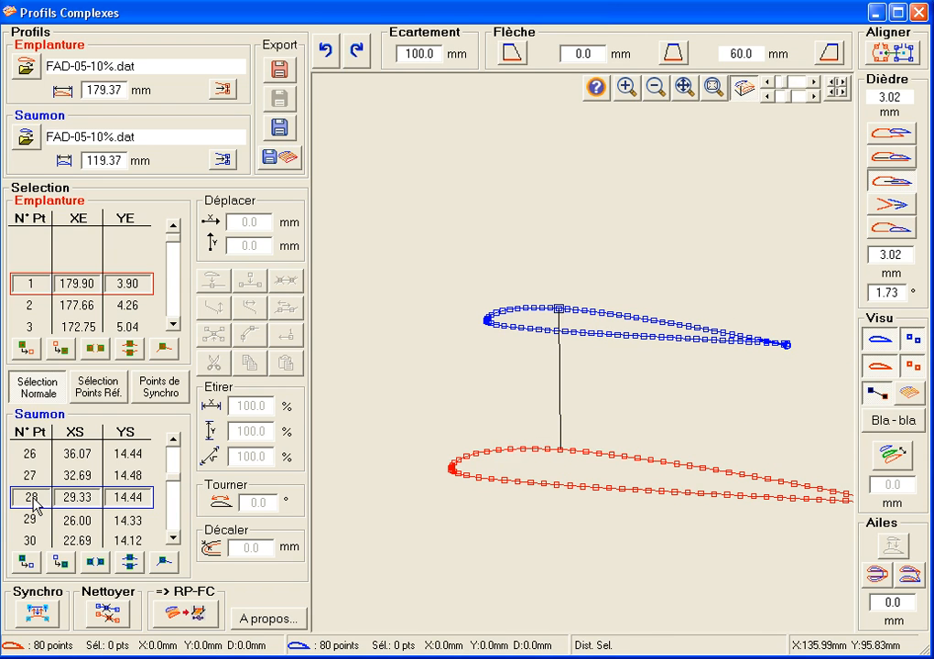
Select points 26 to 28 on the upper surface of both the tip and root profiles.
left_click_drag(34, 506, 35, 455)
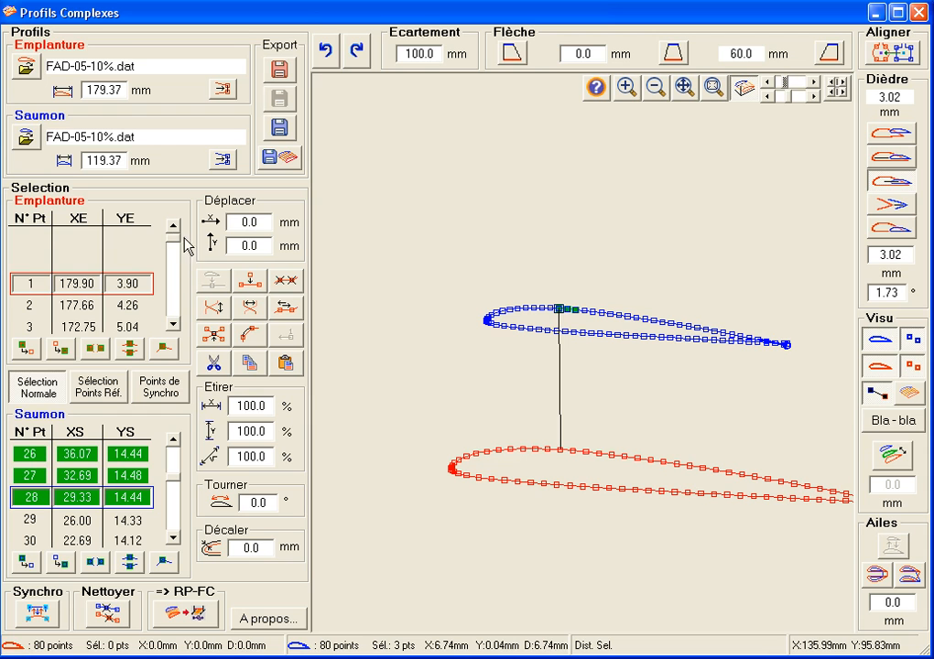
left_click_drag(179, 245, 178, 267)
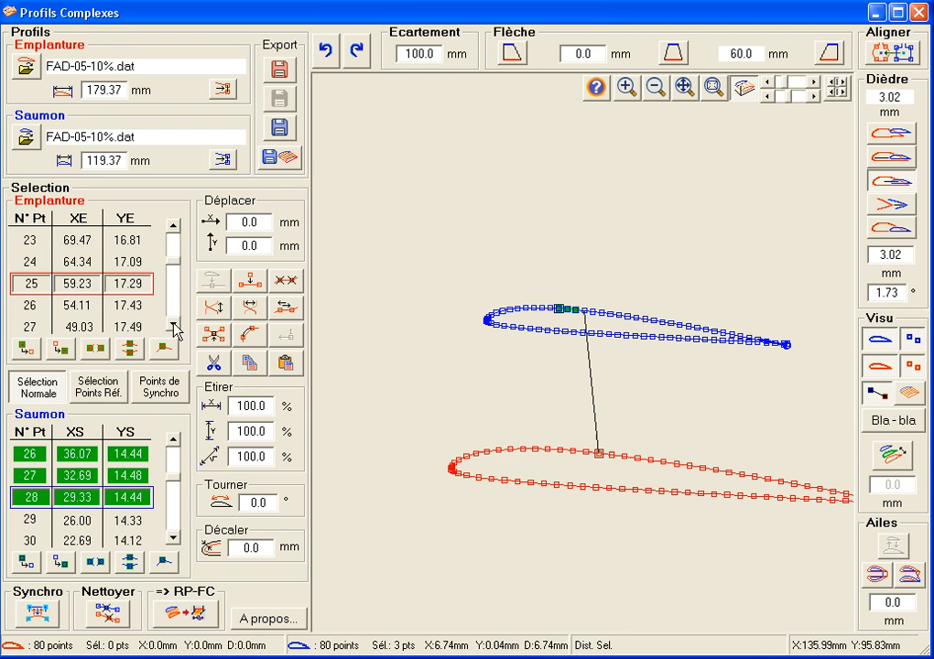
left_click(33, 305)
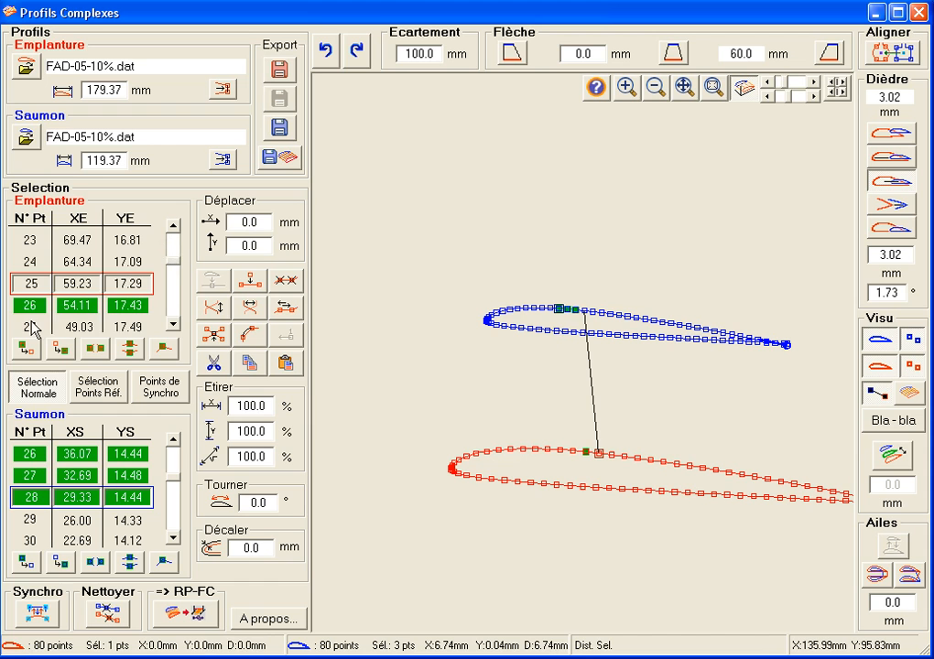
left_click(33, 327)
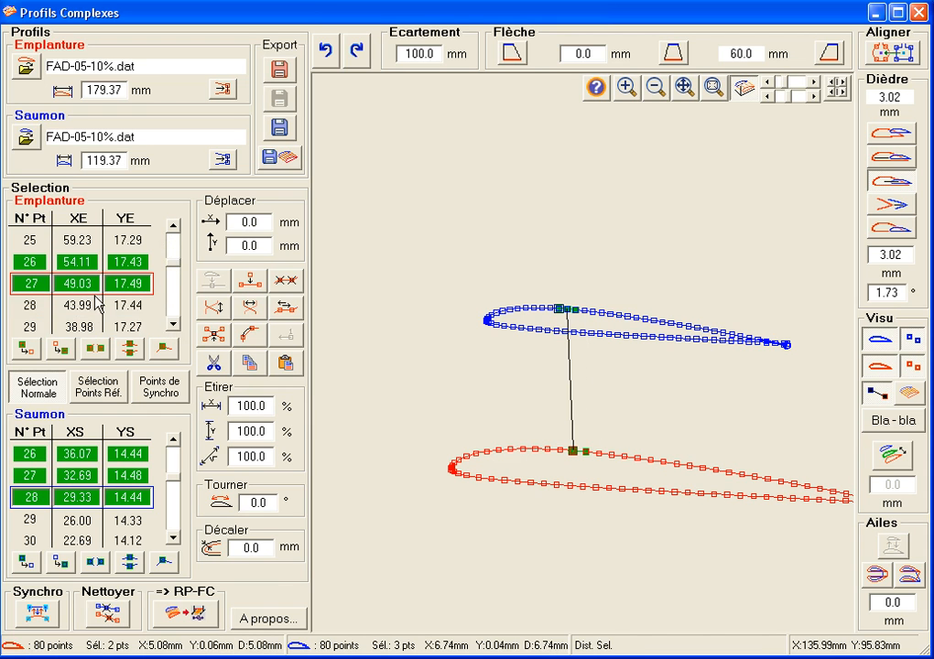
left_click(95, 306)
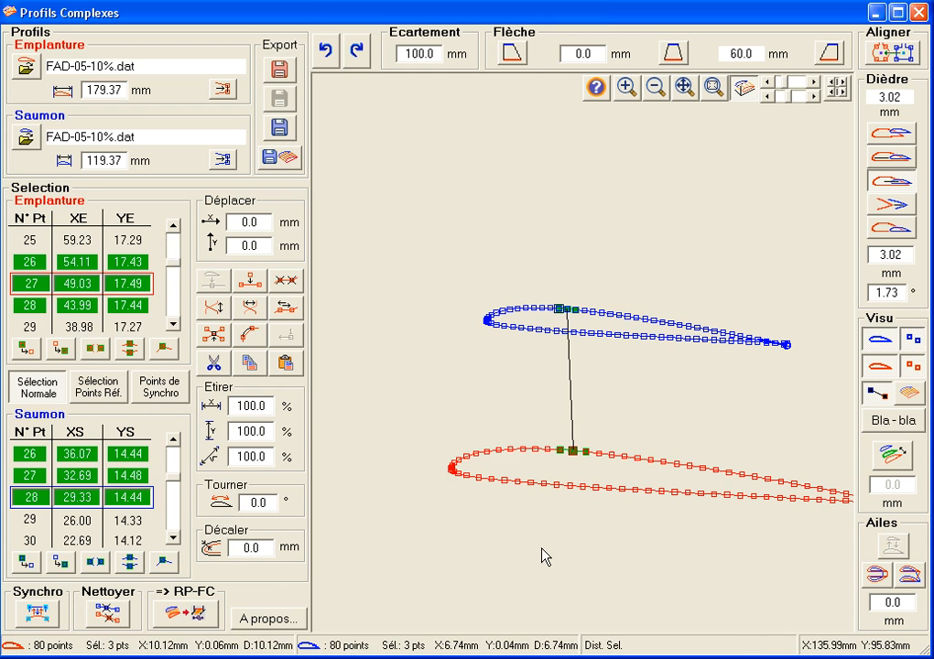
Add lower-surface points 53 to 55 of both profiles to the selection and offset all selected points by -0.2 mm.
left_click(557, 486)
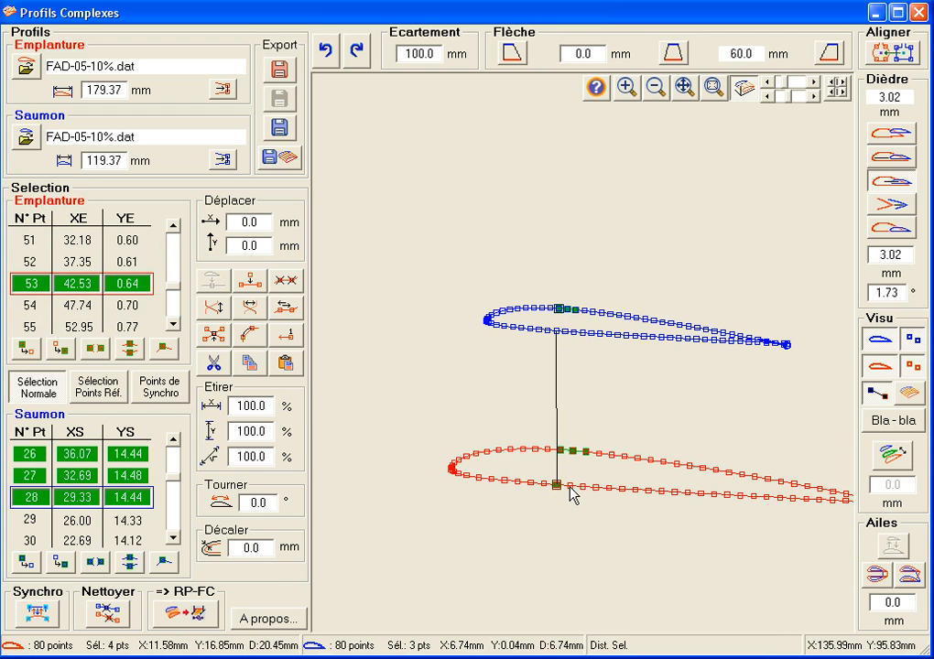
left_click(571, 486)
left_click(583, 486)
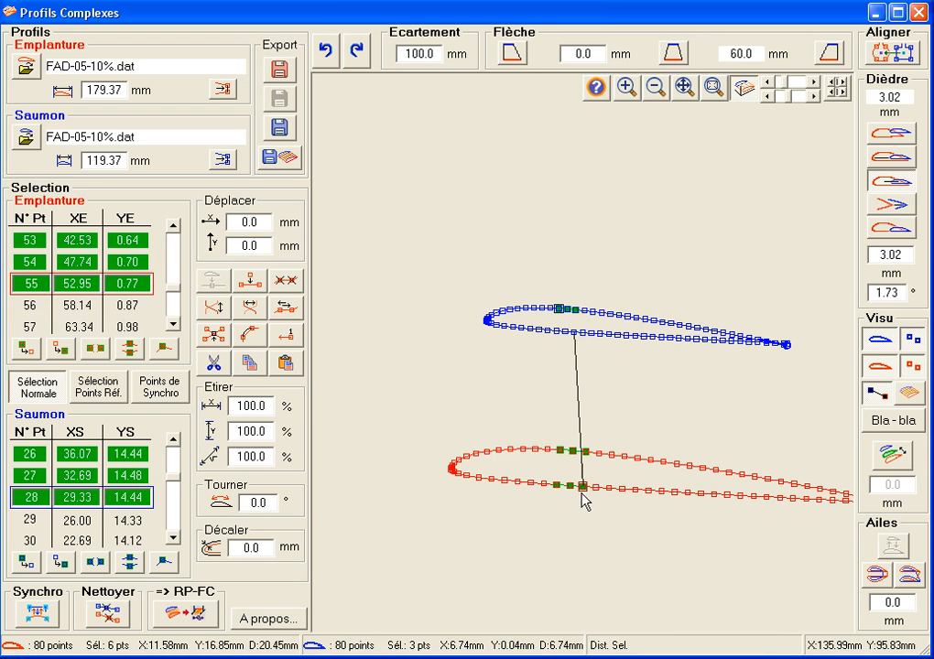
left_click(558, 331)
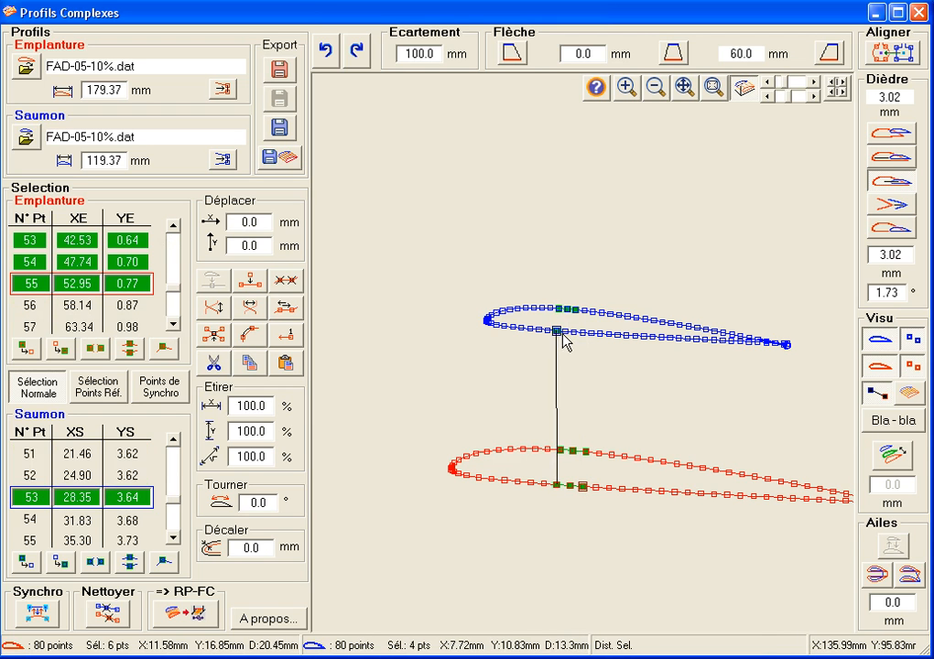
left_click(566, 331)
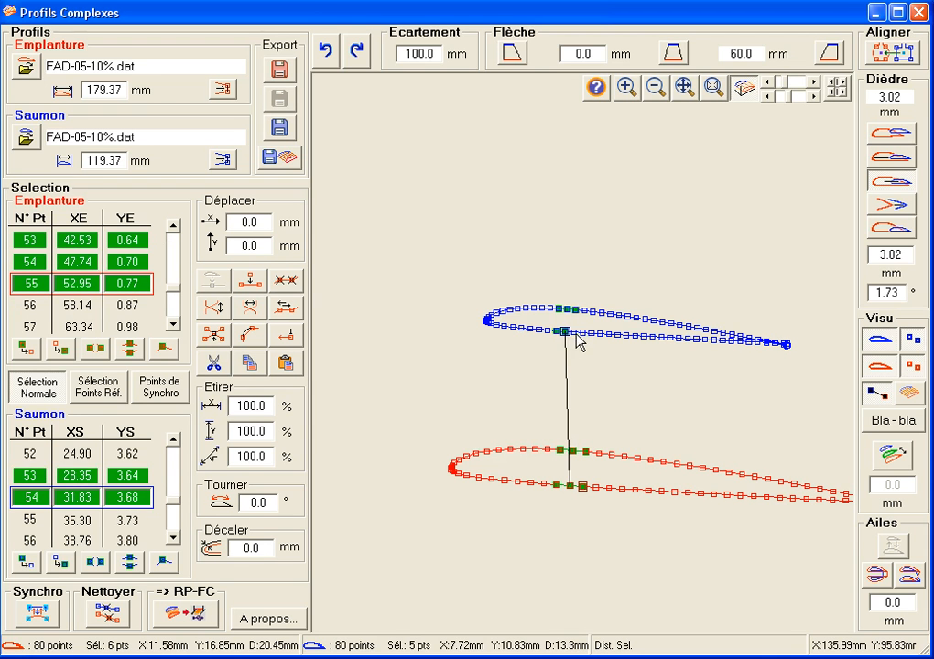
left_click(574, 333)
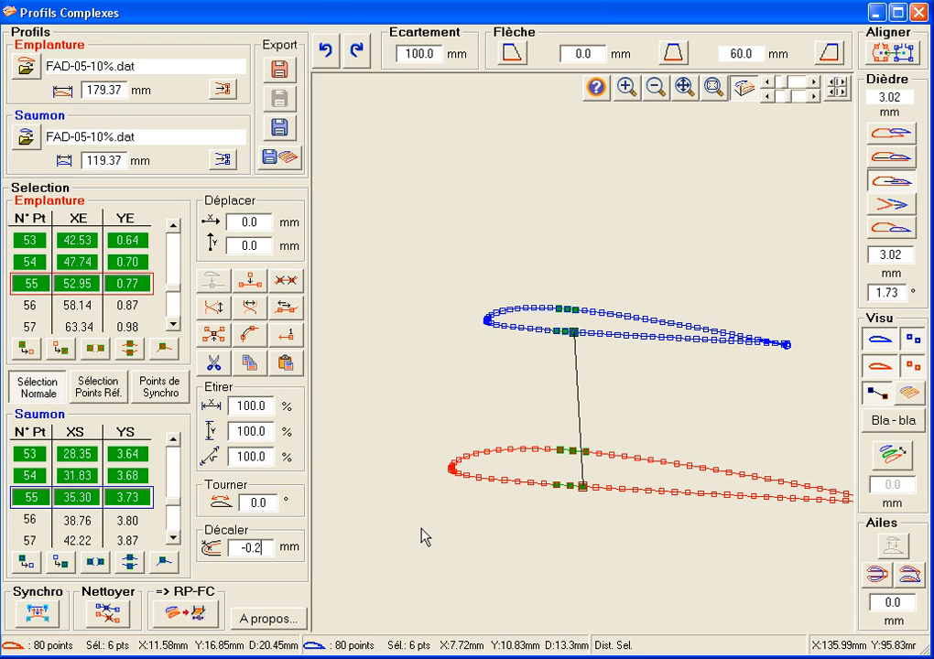
key("Return")
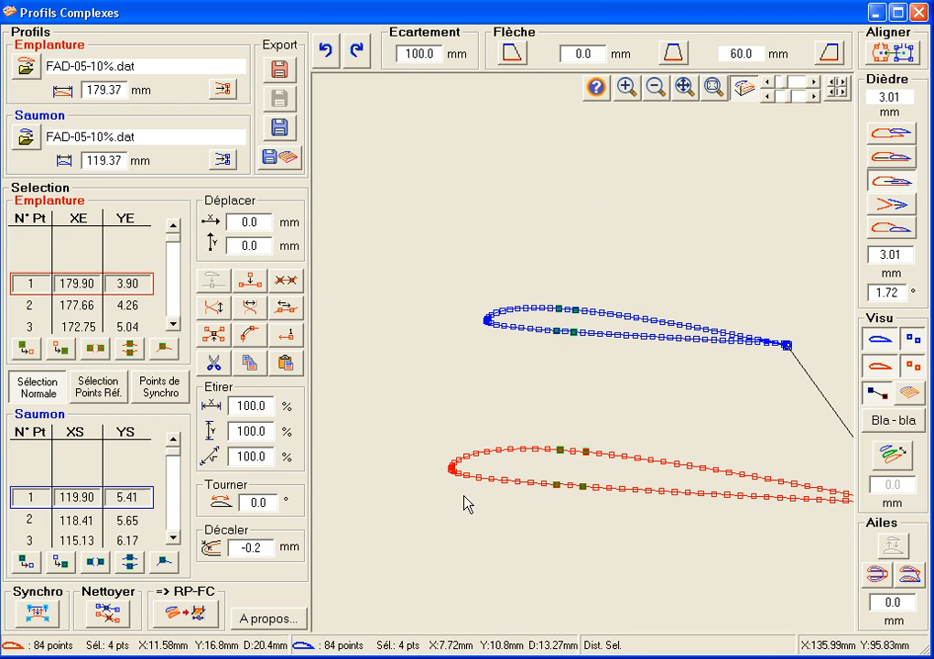
Deselect all points of both profiles and inspect the offset recesses on the tip profile up close.
left_click_drag(551, 293, 594, 353)
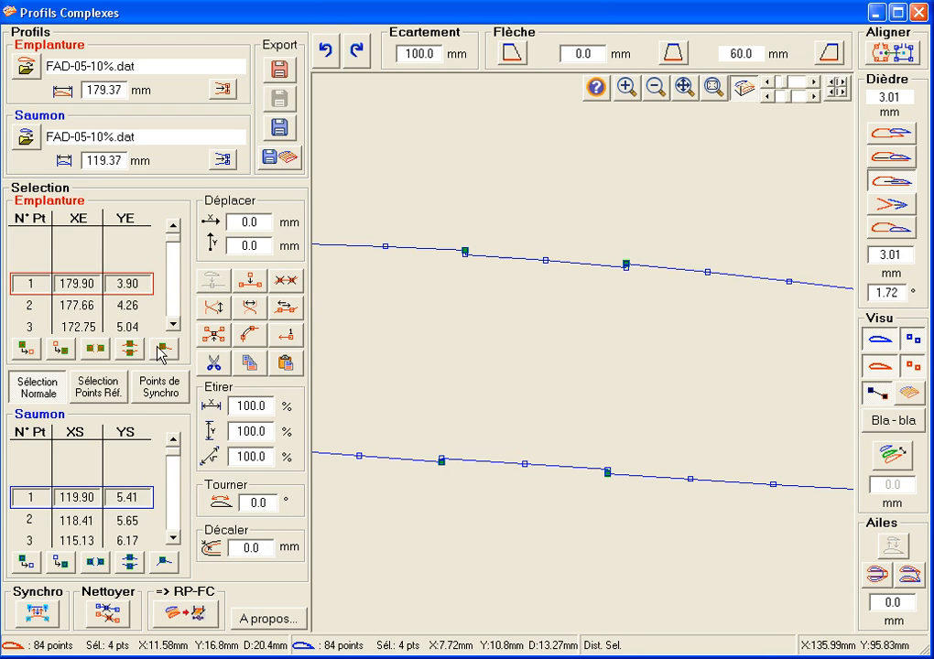
left_click(27, 349)
left_click(27, 561)
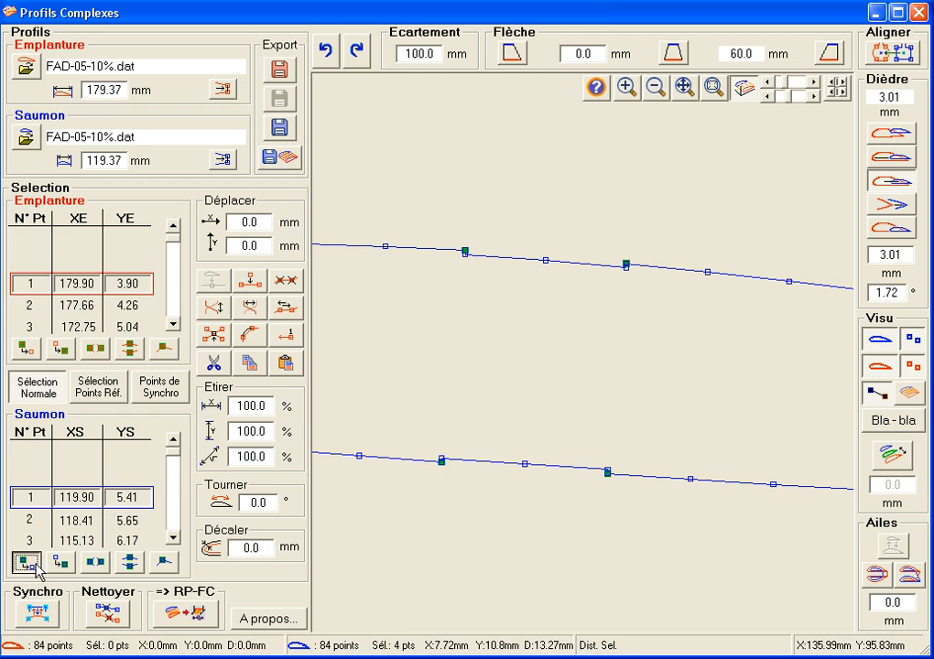
left_click_drag(425, 206, 652, 301)
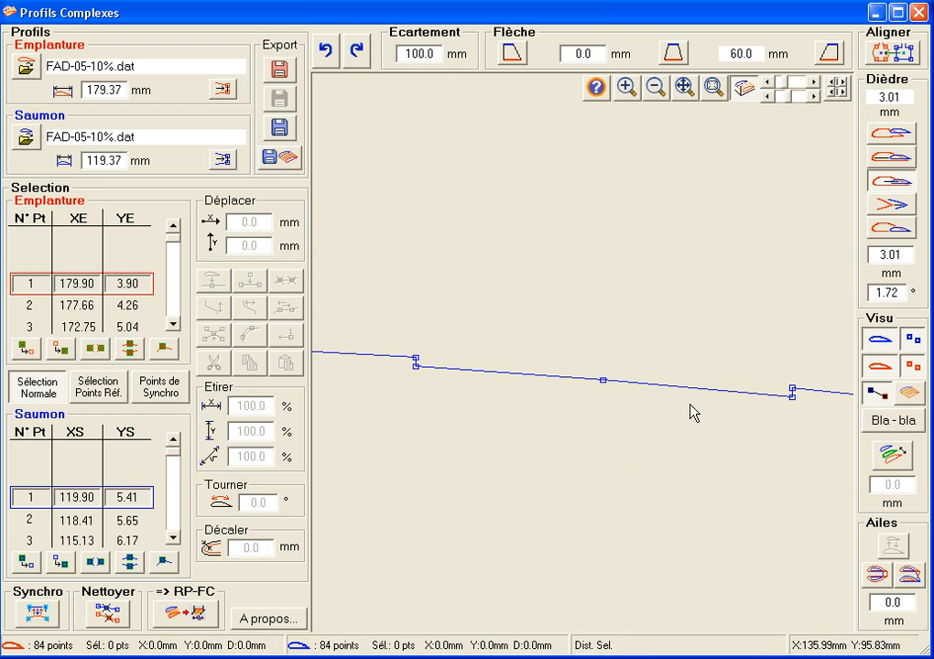
left_click(714, 88)
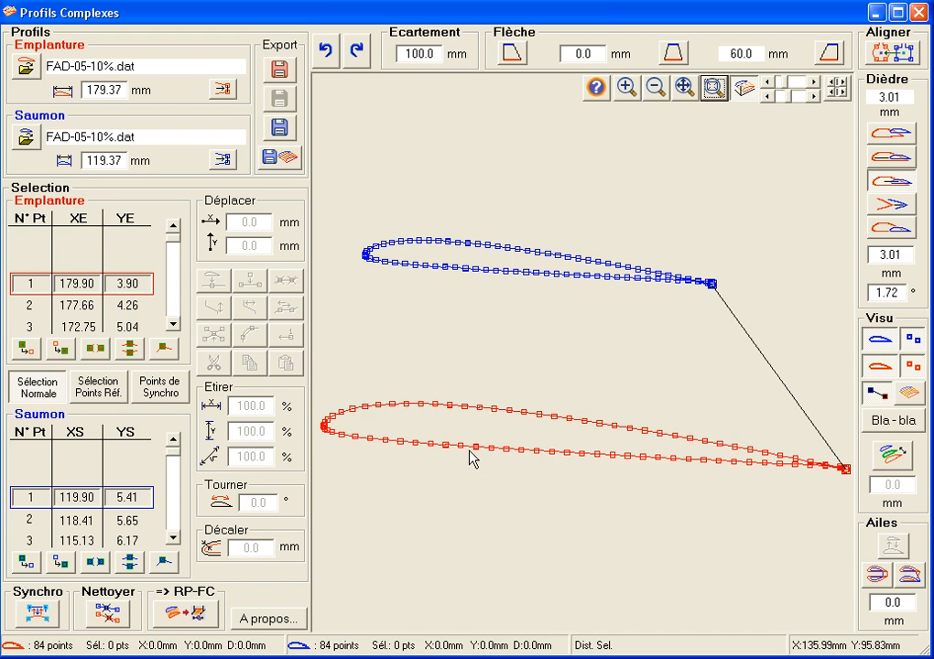
Display the link lines between all matching points, reset the perspective angle and examine the recesses on both profiles.
left_click(910, 393)
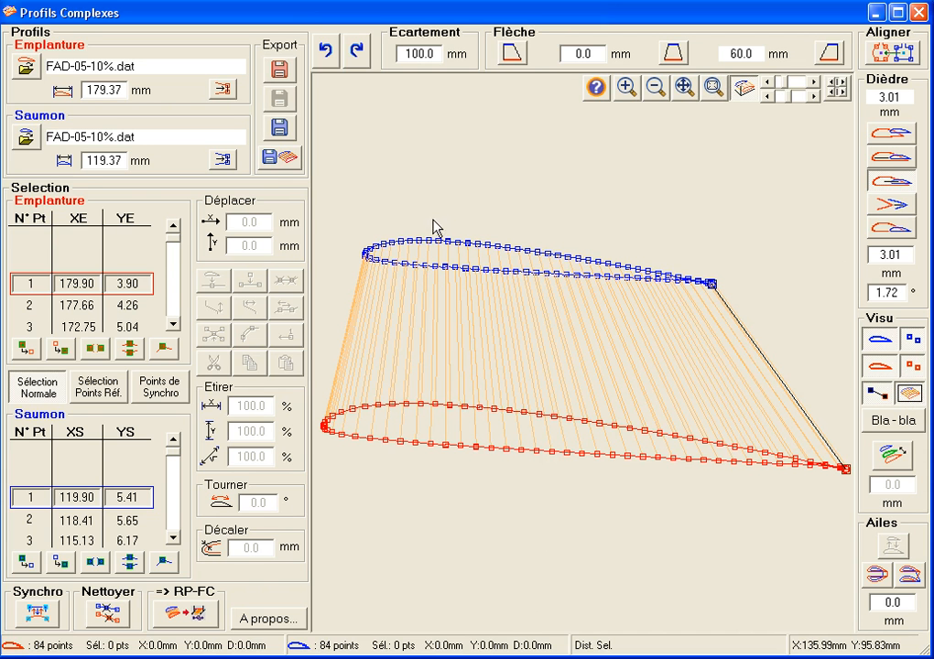
left_click_drag(434, 221, 464, 238)
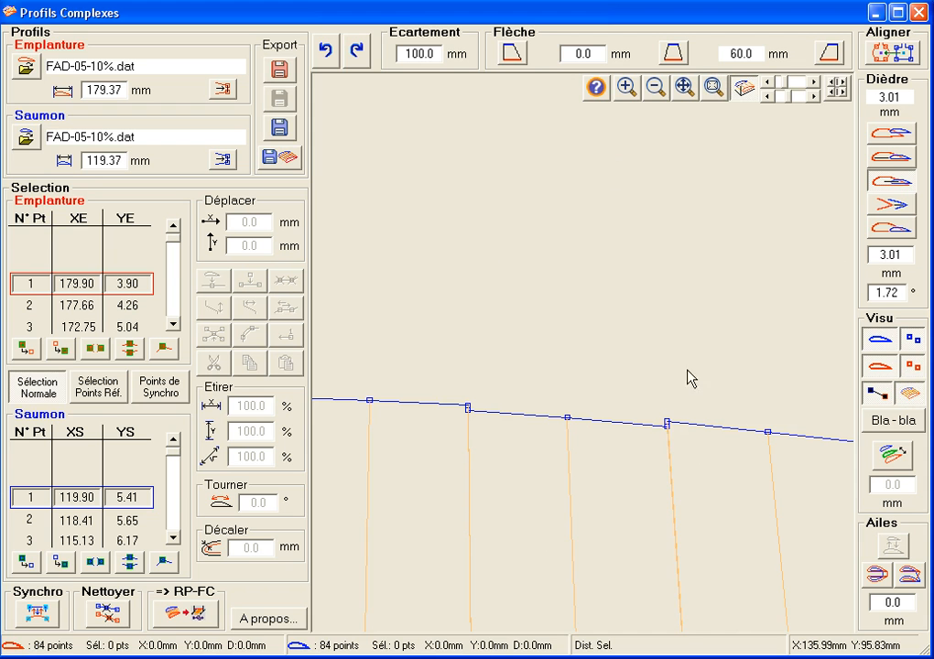
left_click(837, 87)
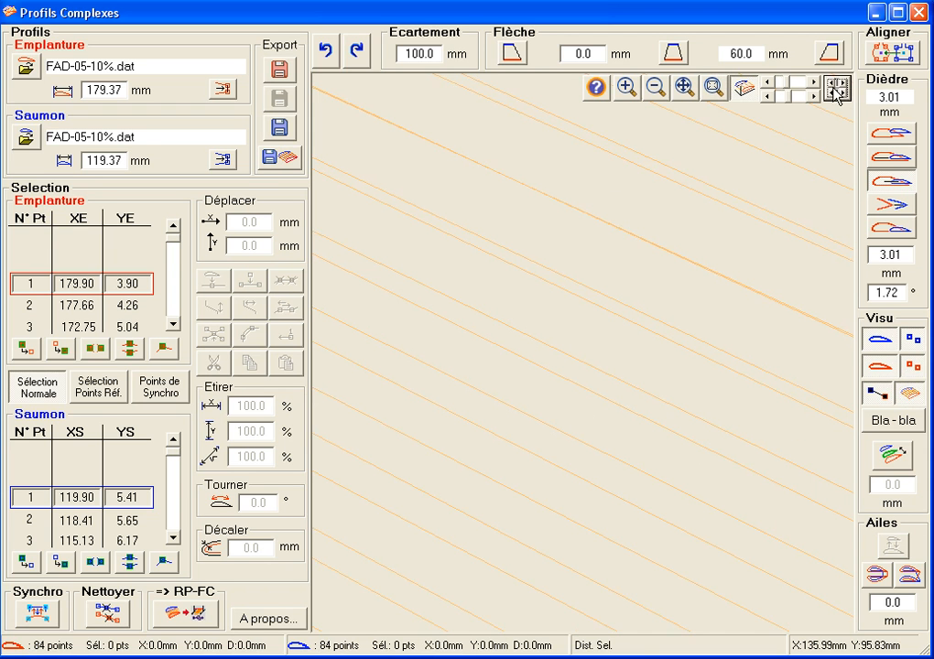
left_click(715, 91)
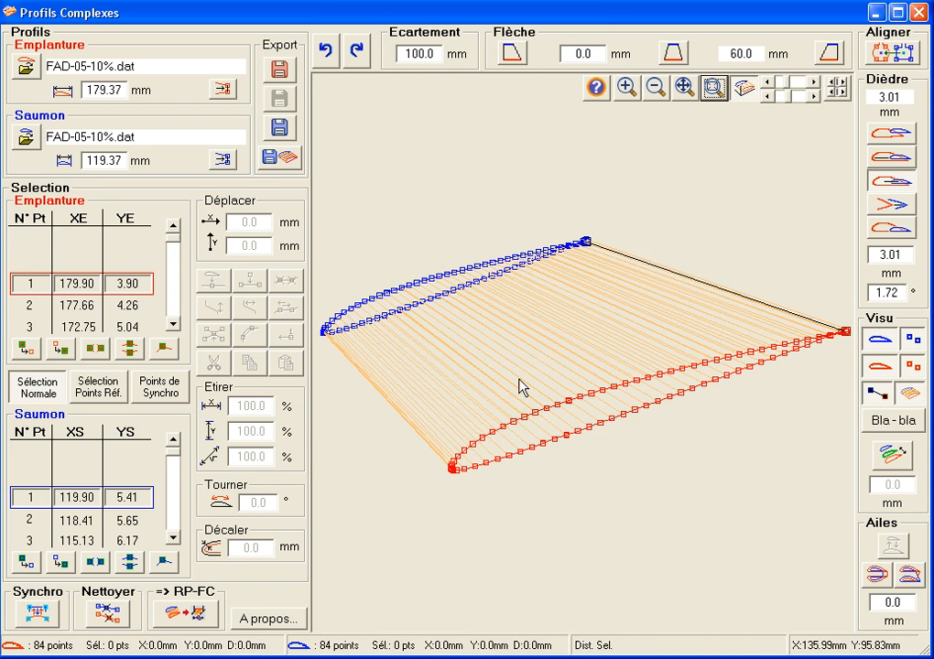
left_click_drag(517, 374, 613, 449)
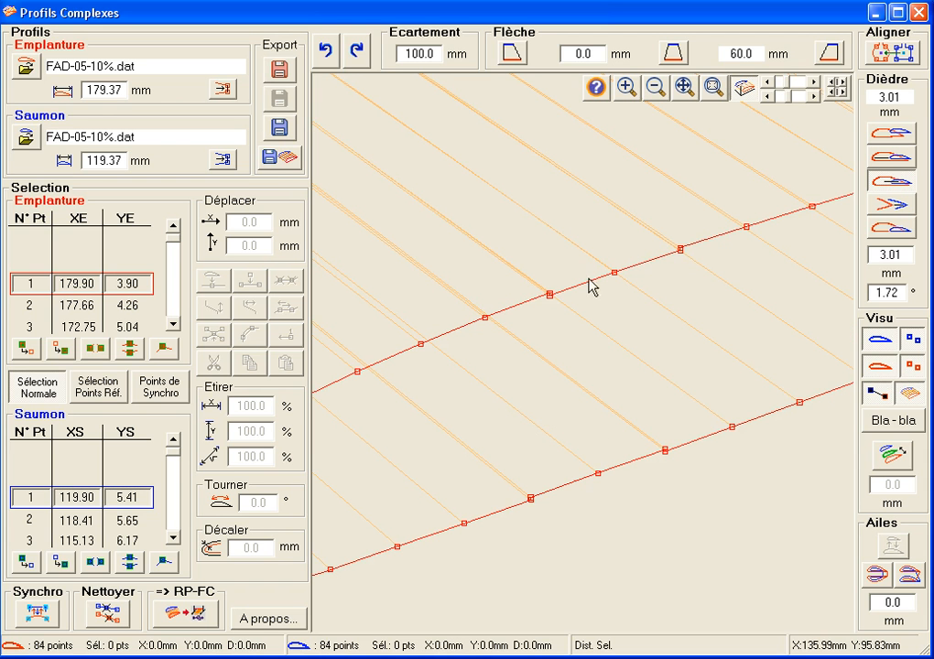
left_click(714, 88)
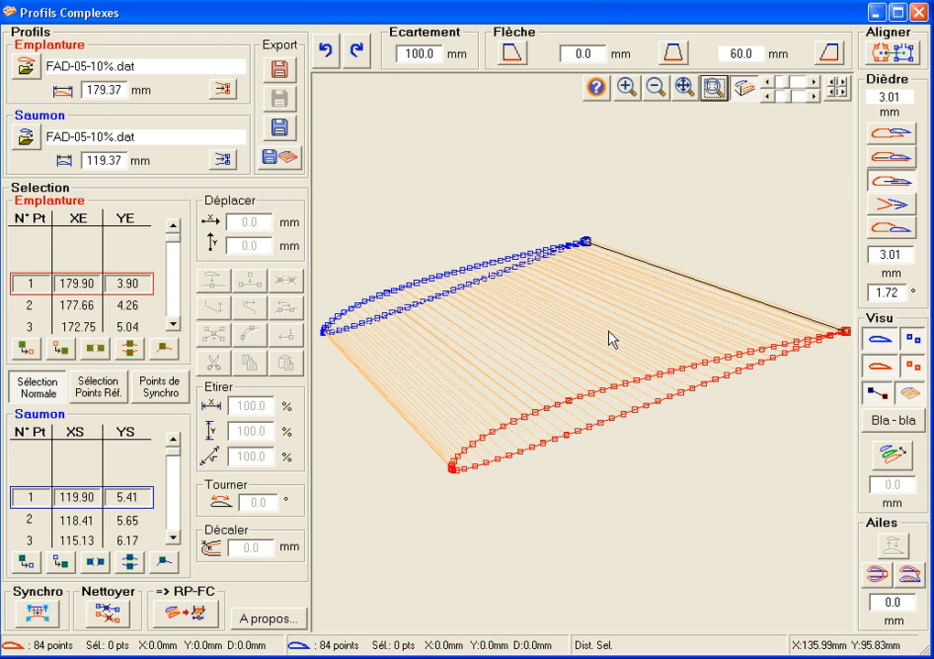
Turn off the perspective and the link lines between all points, and examine the superimposed leading edges.
left_click(754, 89)
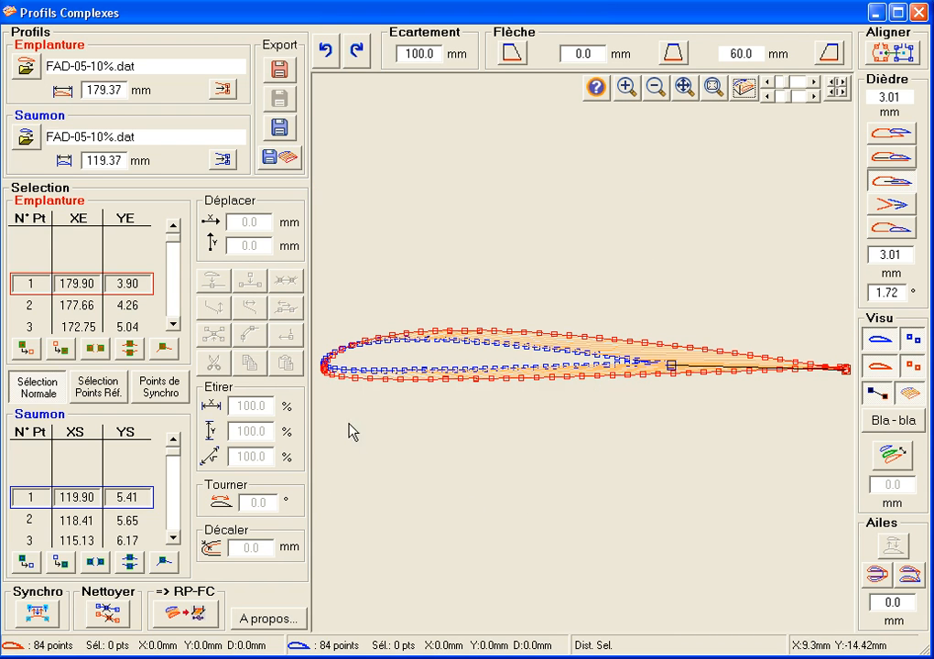
left_click(910, 394)
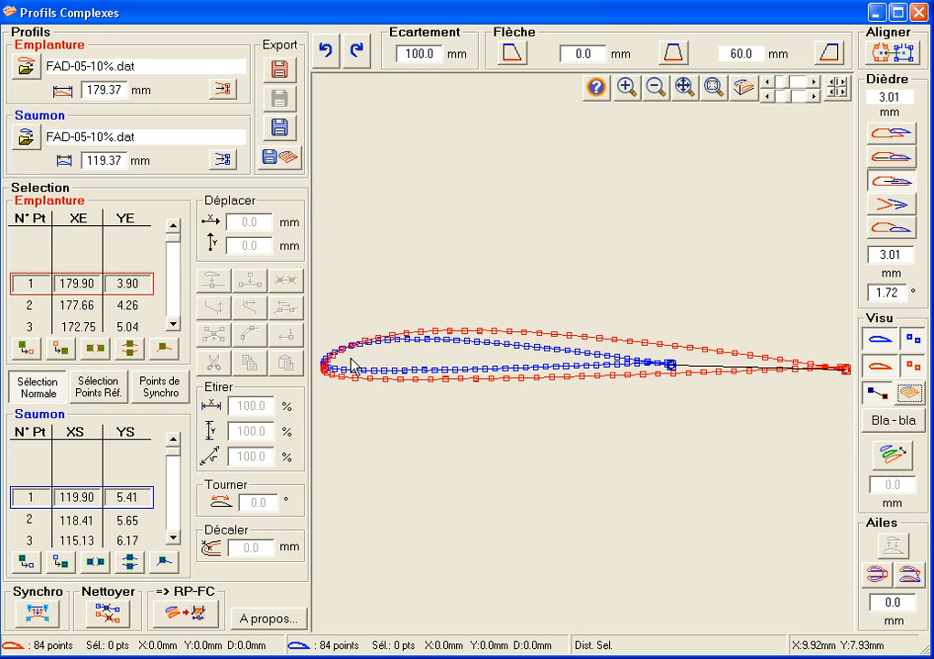
left_click_drag(353, 360, 536, 363)
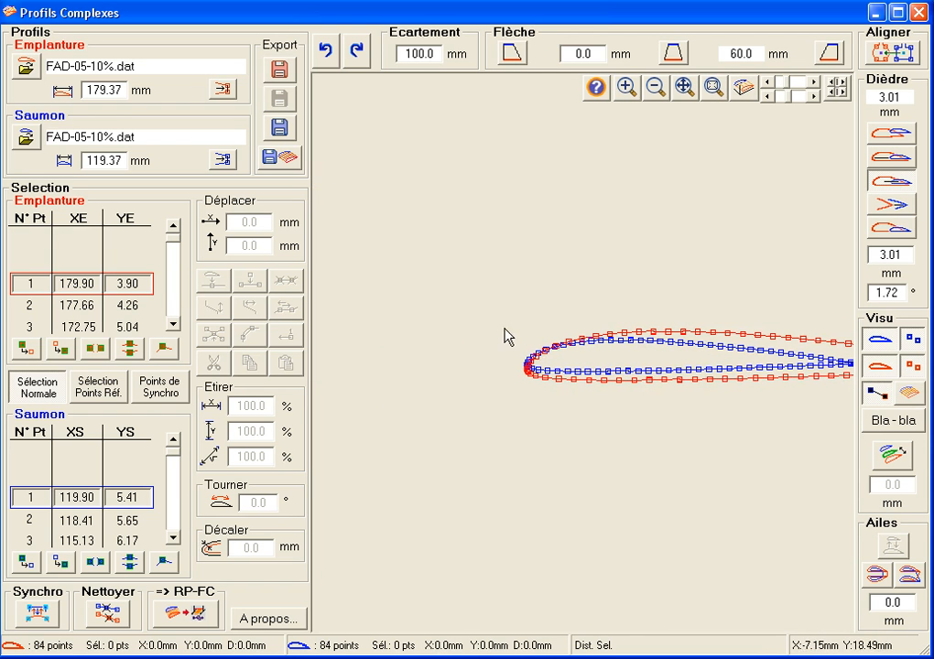
left_click_drag(461, 299, 633, 414)
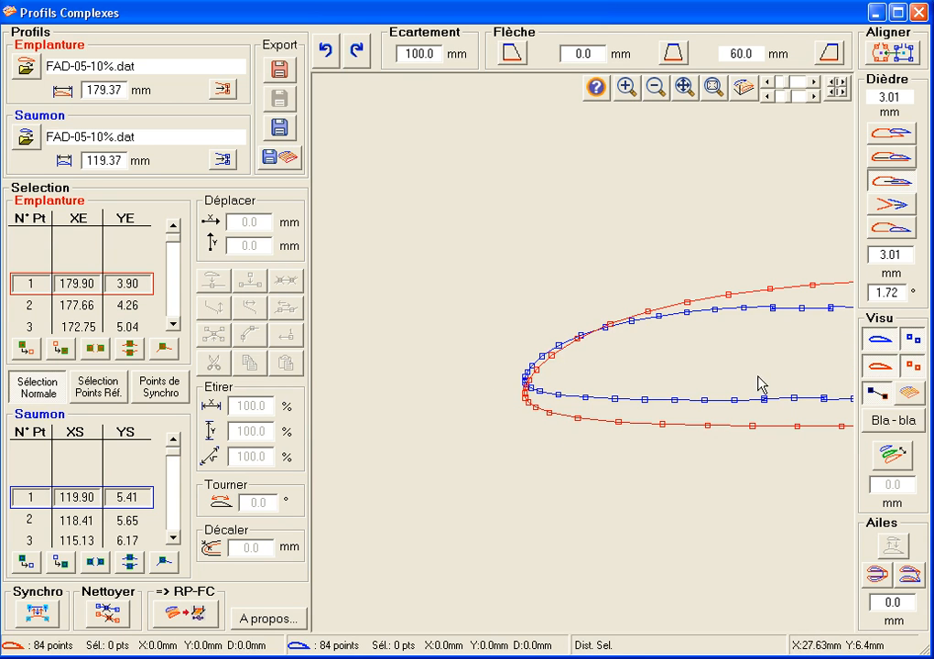
left_click(876, 395)
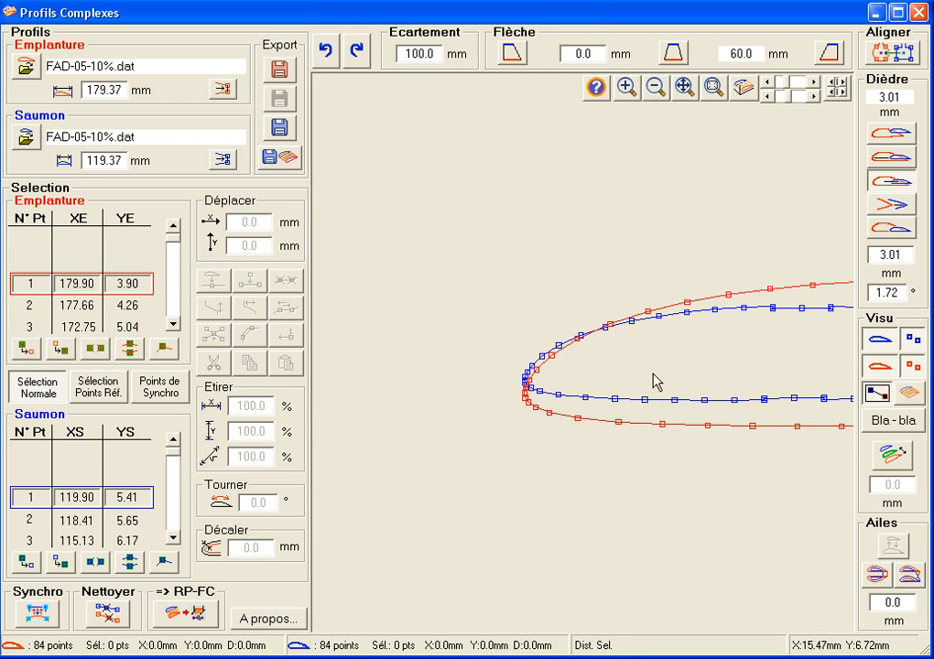
Go to root point 43 at the leading edge and select it in the perspective view.
left_click_drag(177, 244, 176, 283)
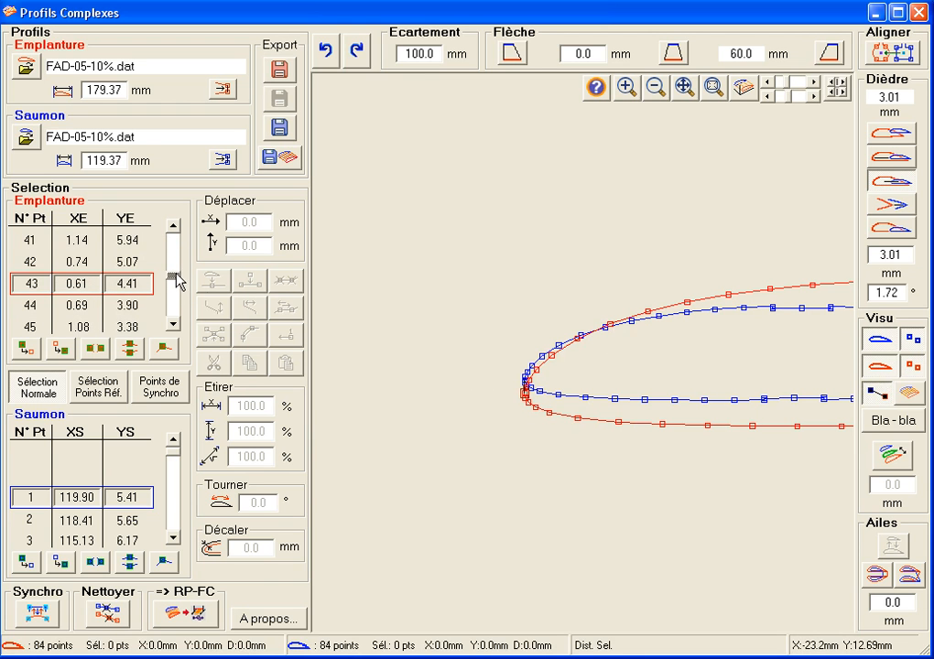
left_click(741, 90)
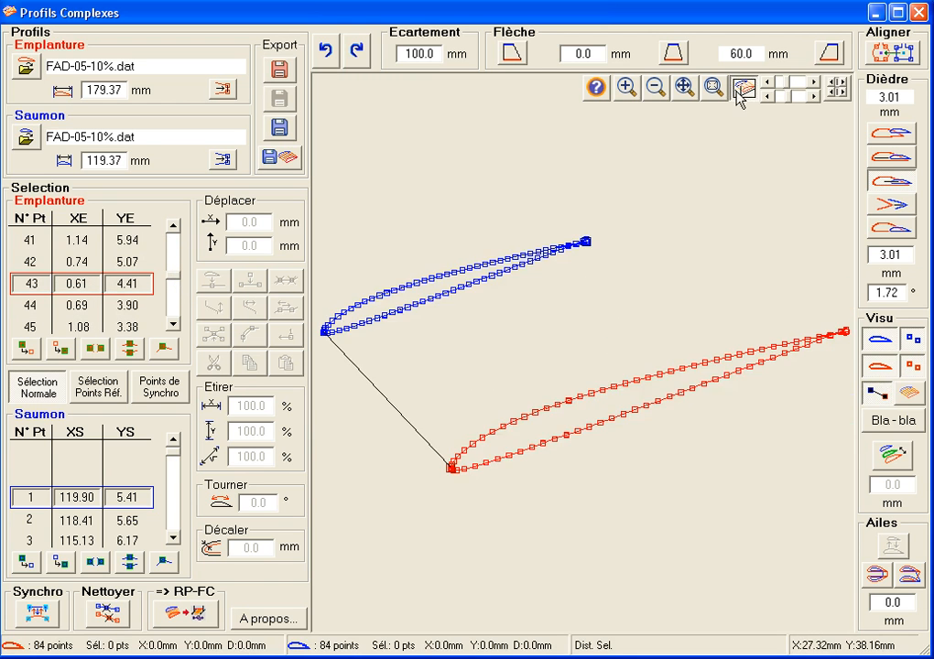
left_click_drag(408, 411, 518, 492)
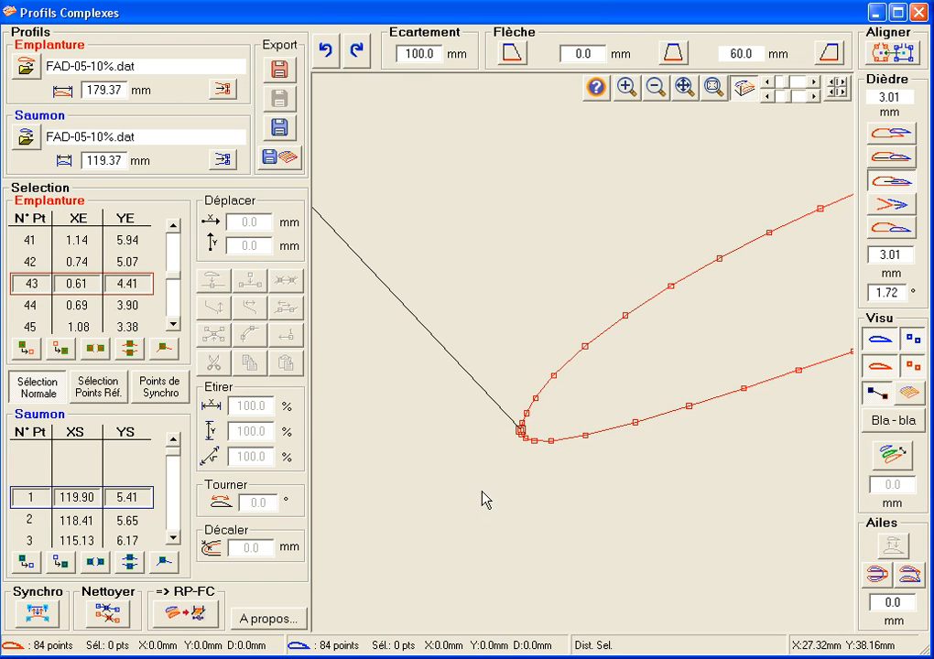
left_click(519, 436)
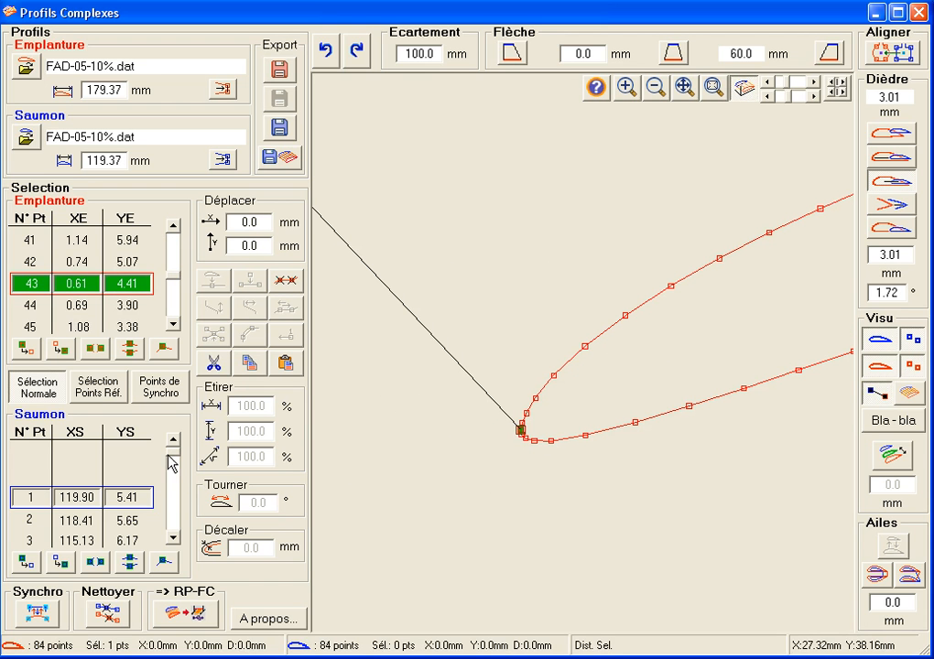
Select tip point 44 at the leading edge and compare it with the selected root point without perspective.
left_click(750, 95)
left_click(751, 94)
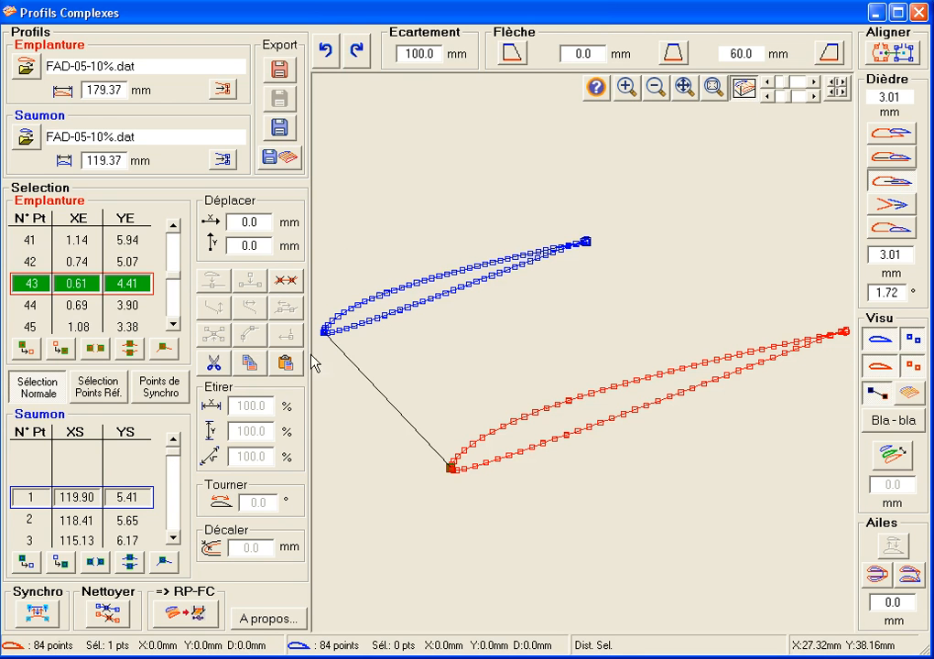
left_click_drag(330, 351, 320, 318)
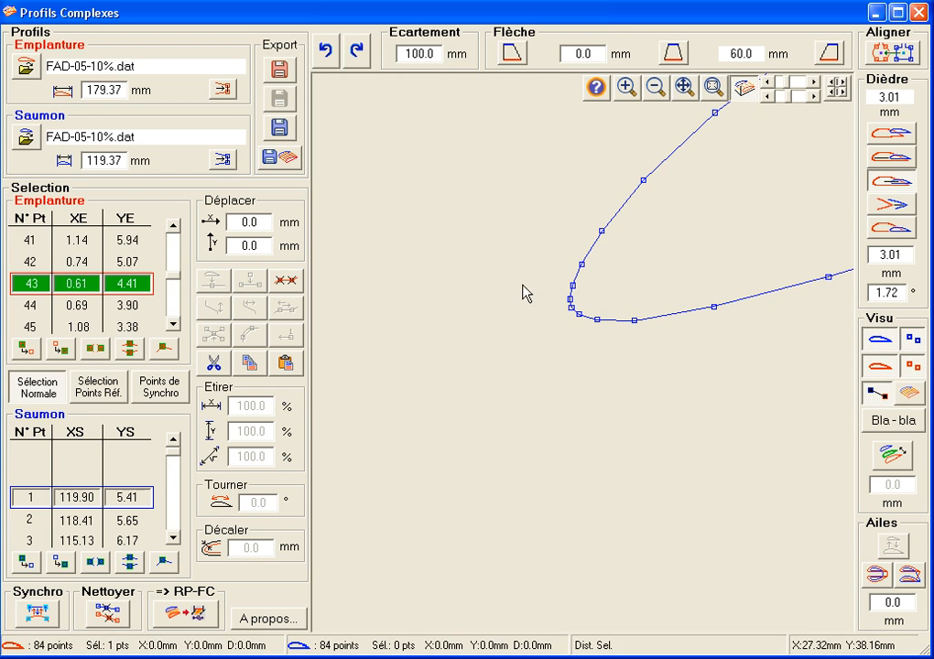
left_click(572, 312)
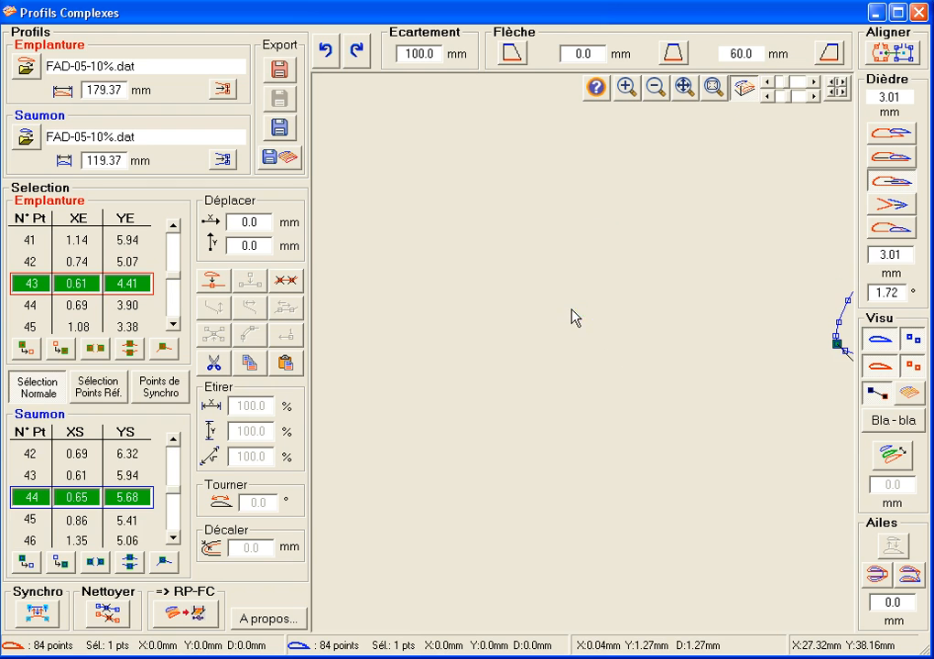
left_click(743, 87)
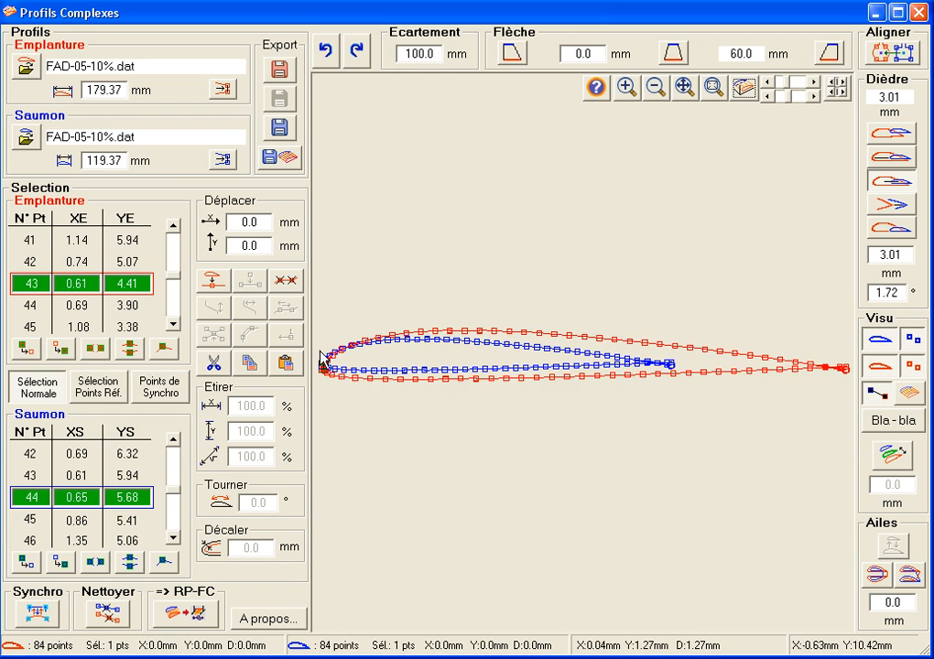
scroll(323, 364, "up", 3)
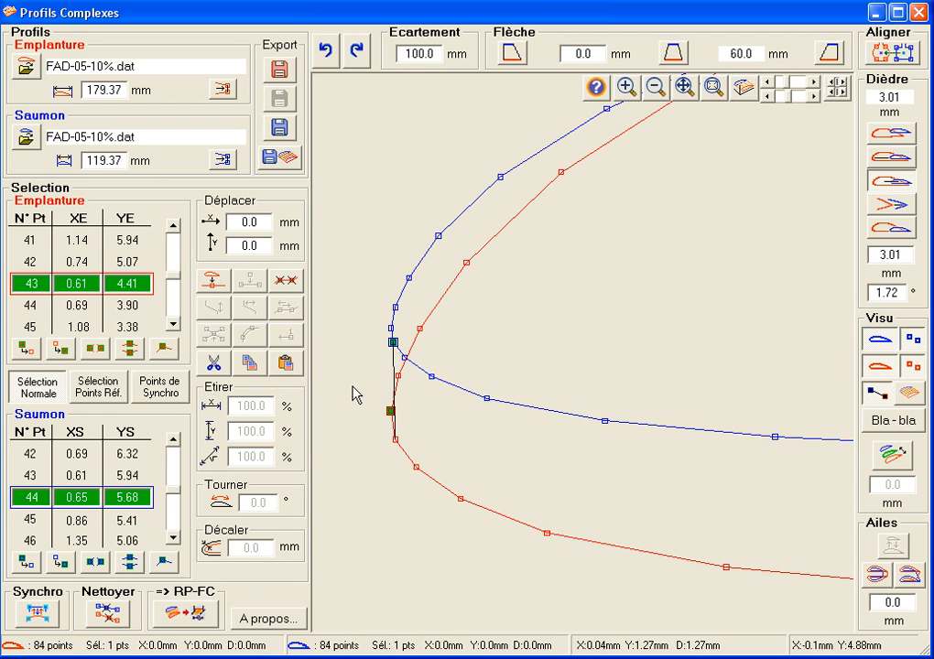
Select tip point 43 opposite root point 43 and load Rectangle 14mm x 20mm pour BA rapporté.DXF in profile insertion mode.
left_click(397, 346)
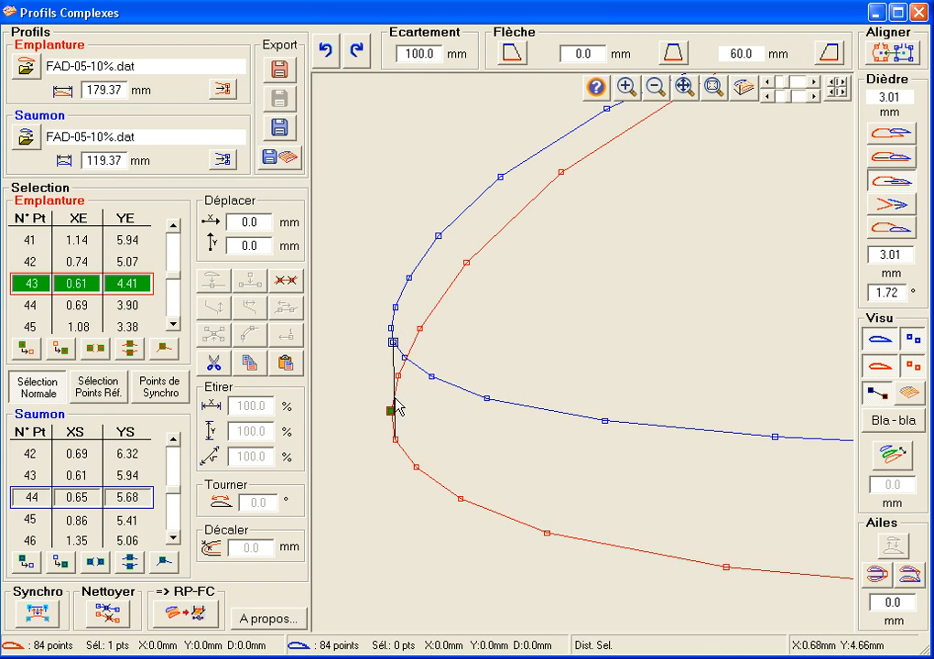
left_click(392, 329)
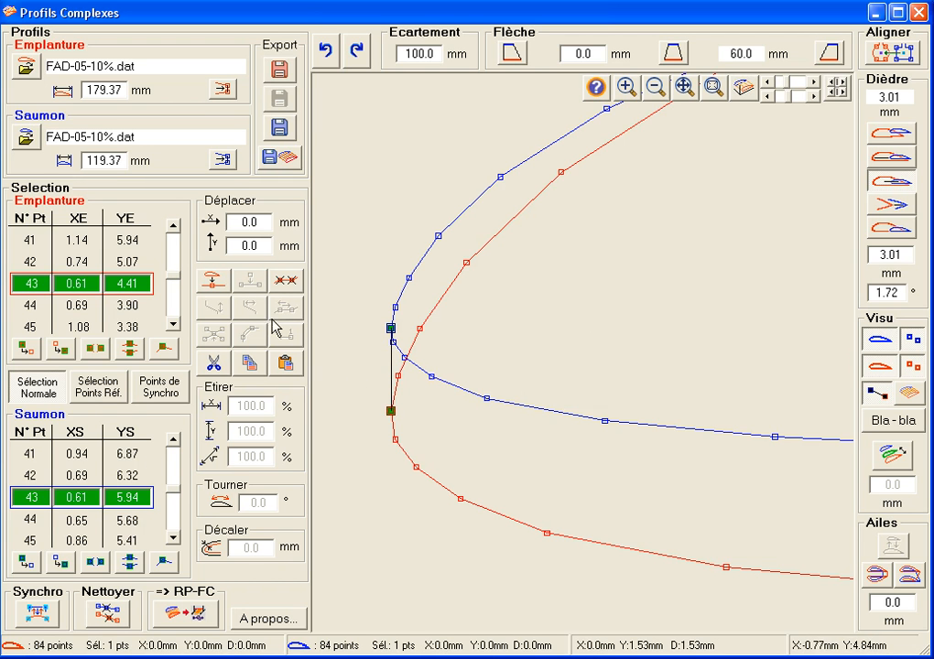
left_click(213, 282)
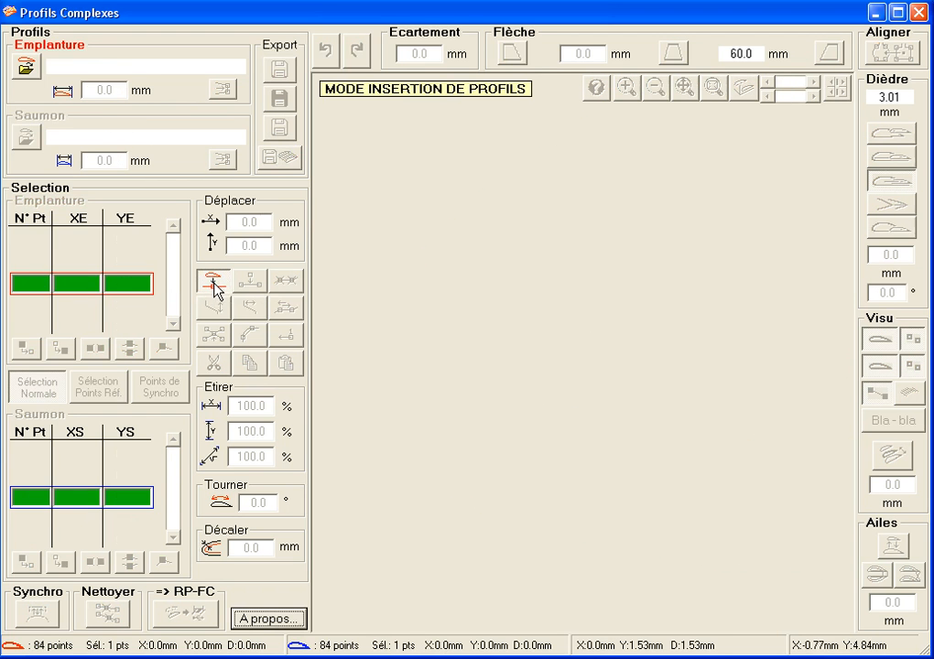
left_click(26, 66)
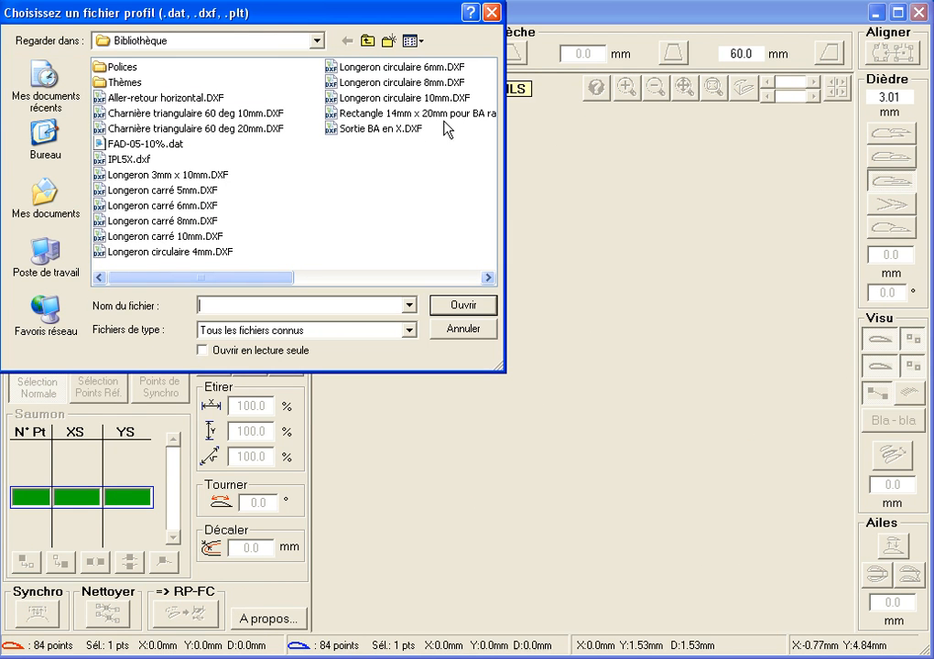
left_click(460, 123)
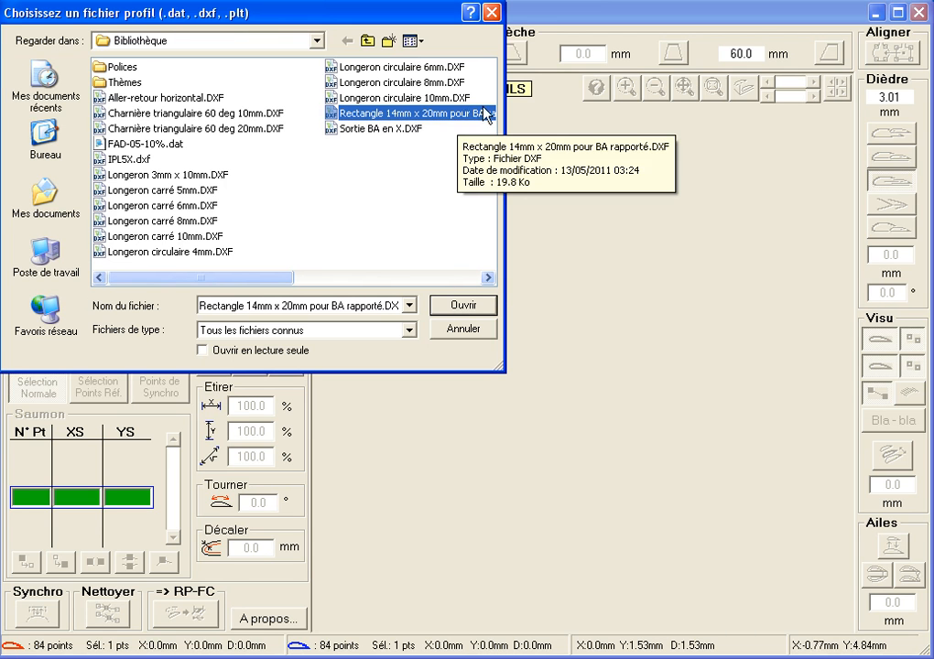
left_click(461, 306)
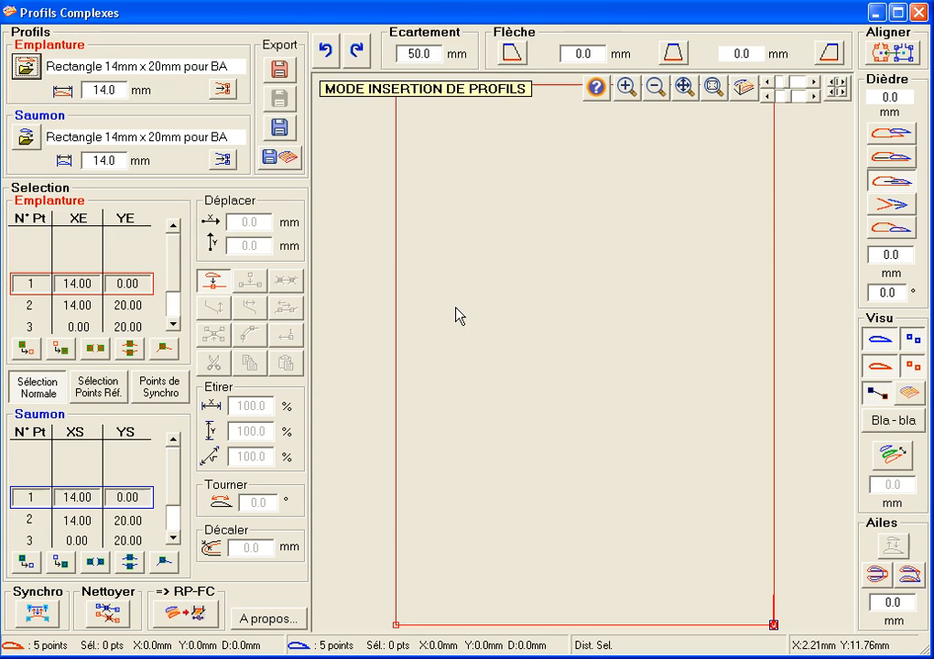
Add a point midway along the rectangle's vertical side at X 0 on both profiles.
left_click(656, 88)
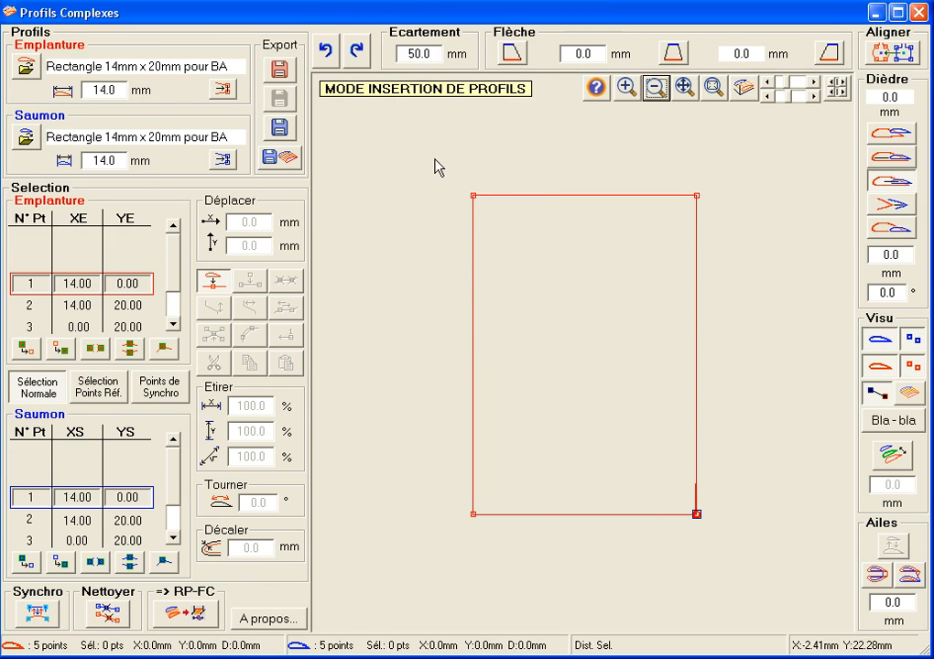
left_click_drag(435, 161, 527, 556)
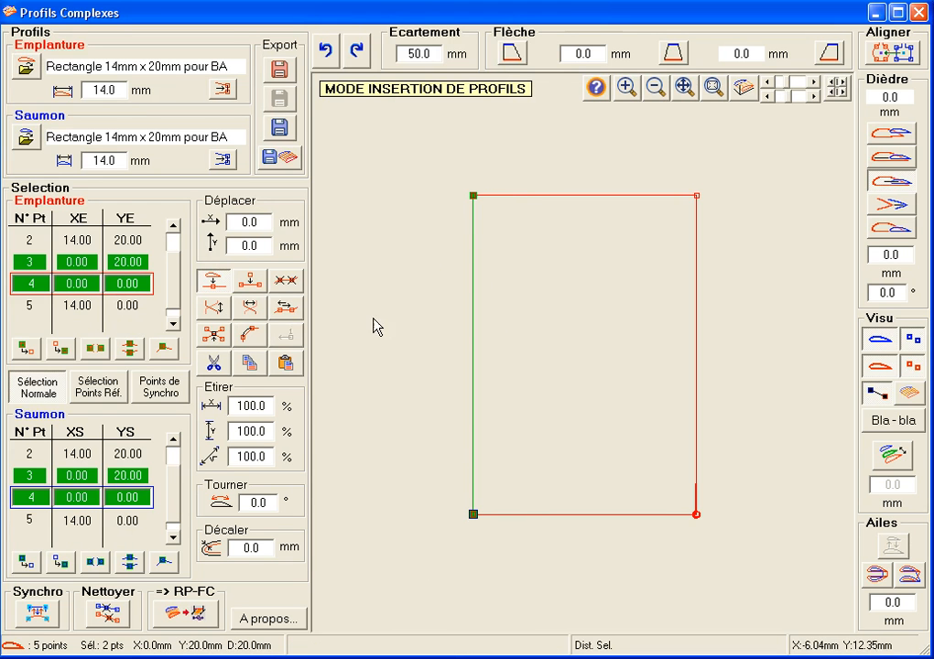
left_click(250, 282)
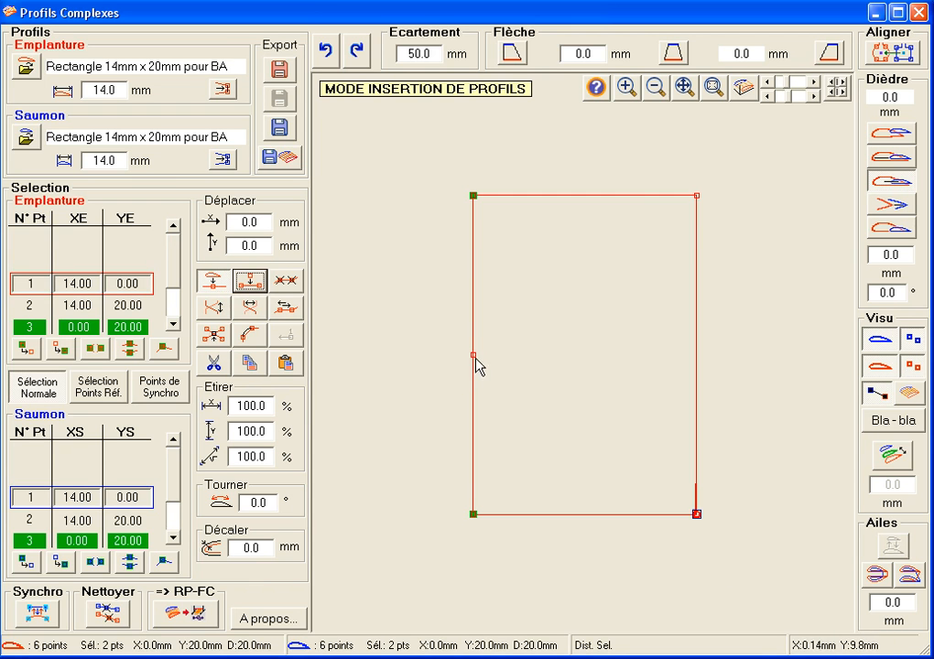
left_click_drag(417, 150, 421, 349)
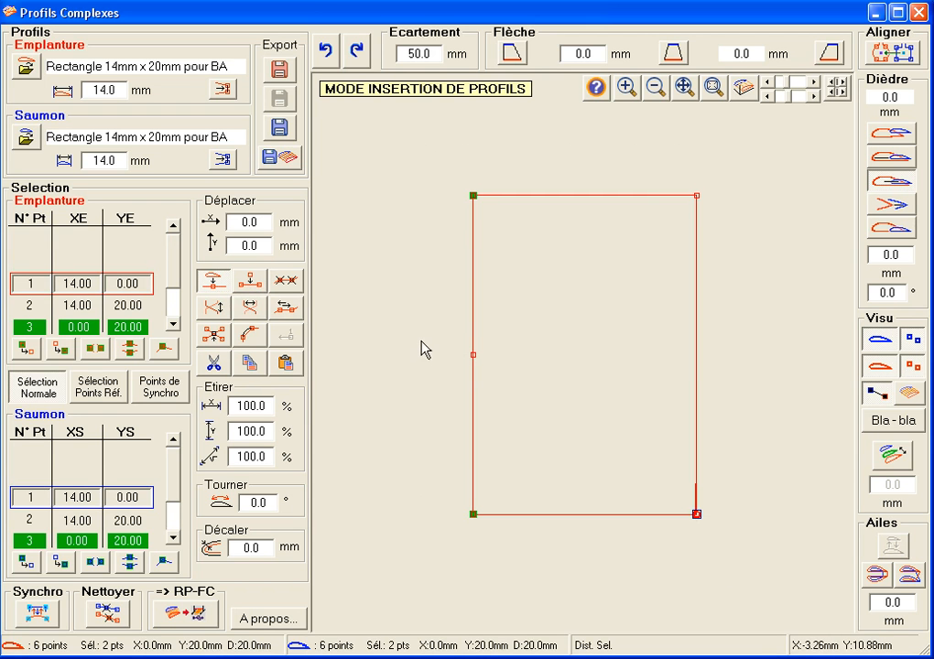
Select all rectangle points on root and tip, make the added midpoint point 1 and reverse the point order.
left_click(61, 348)
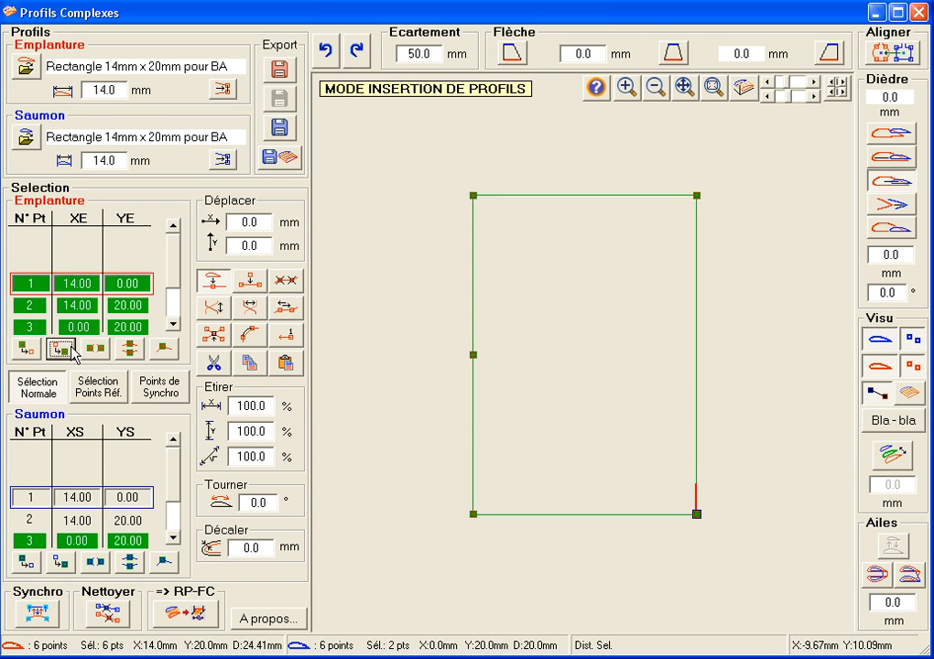
left_click(60, 562)
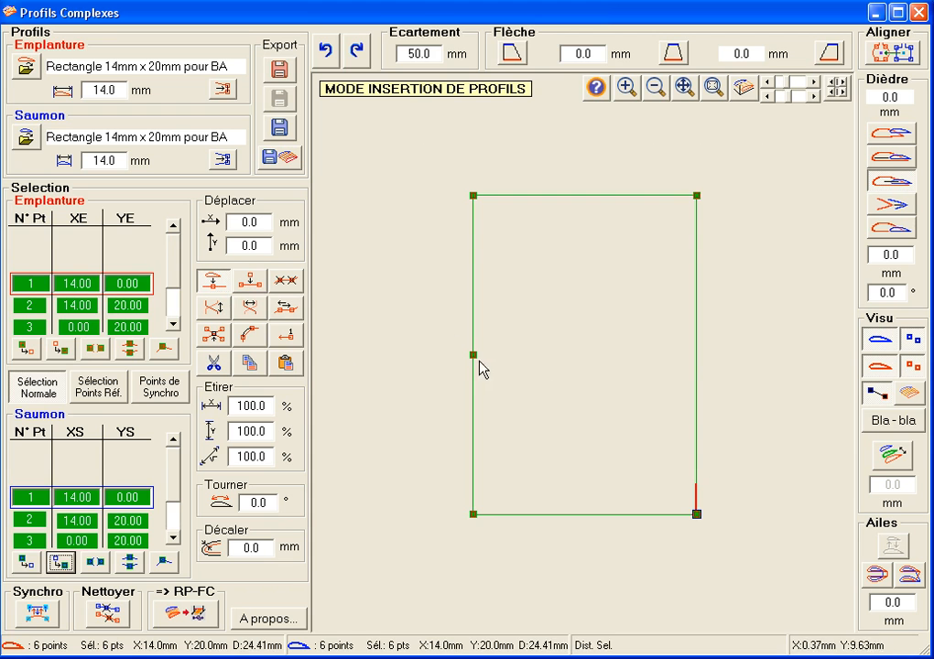
left_click_drag(488, 373, 495, 372)
left_click_drag(455, 332, 511, 376)
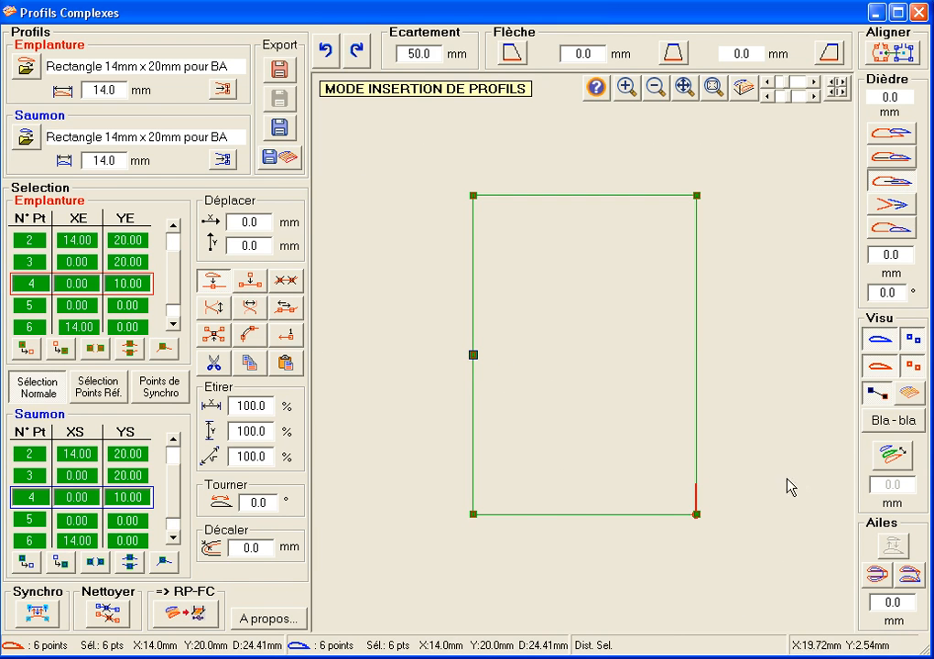
left_click(288, 337)
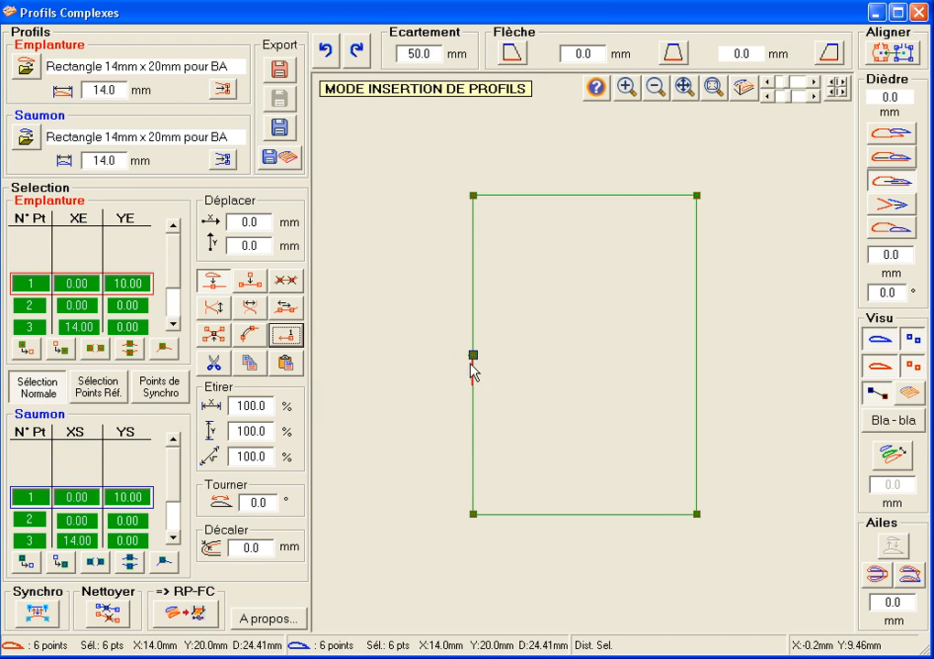
left_click(292, 312)
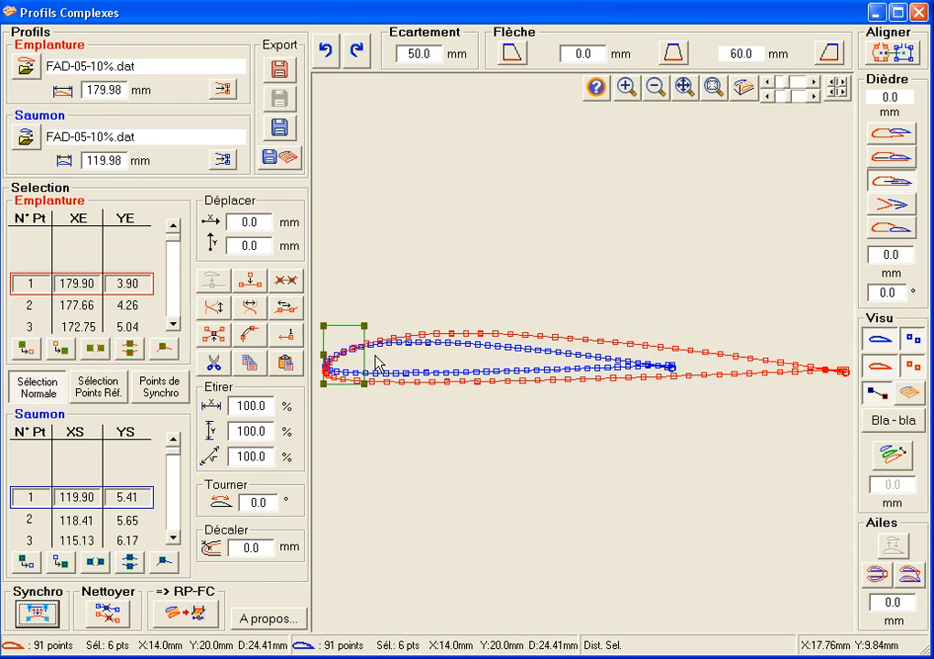
Move the inserted rectangles about 8 mm ahead of the leading edge and scale them uniformly to 60%.
left_click_drag(380, 355, 356, 375)
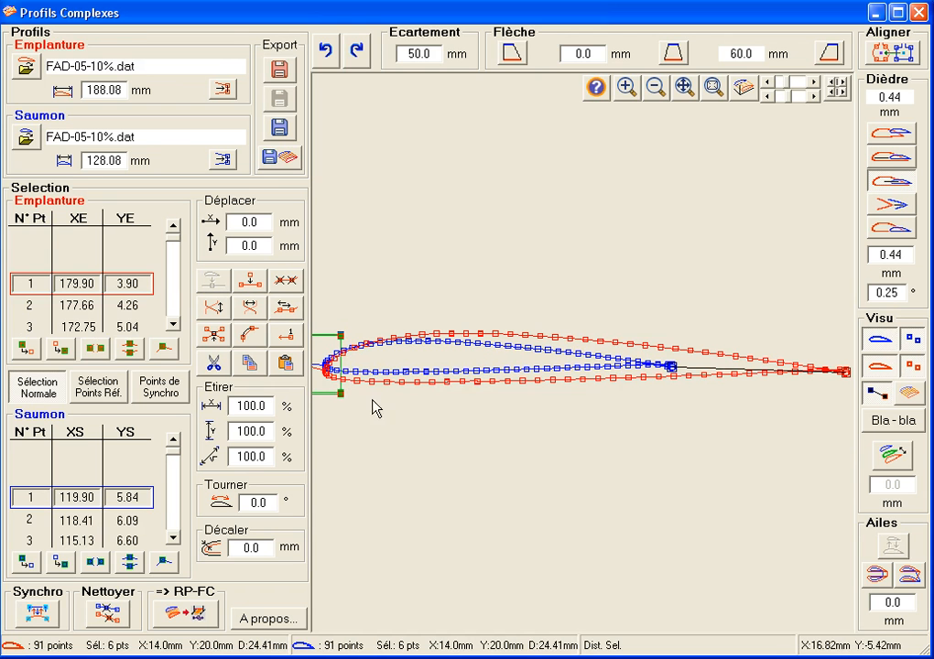
left_click(713, 88)
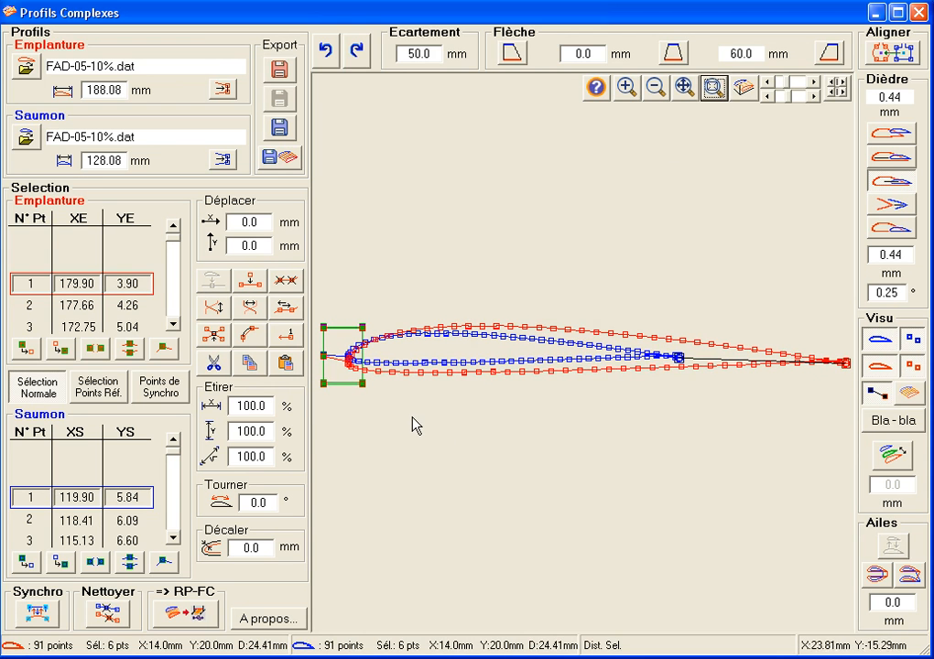
left_click_drag(411, 413, 315, 311)
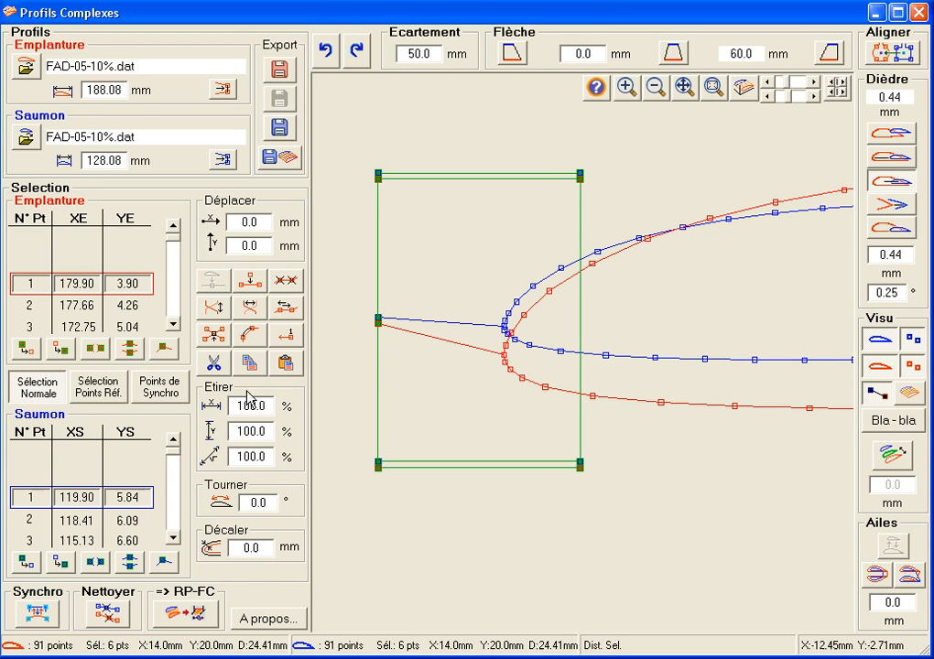
double_click(249, 456)
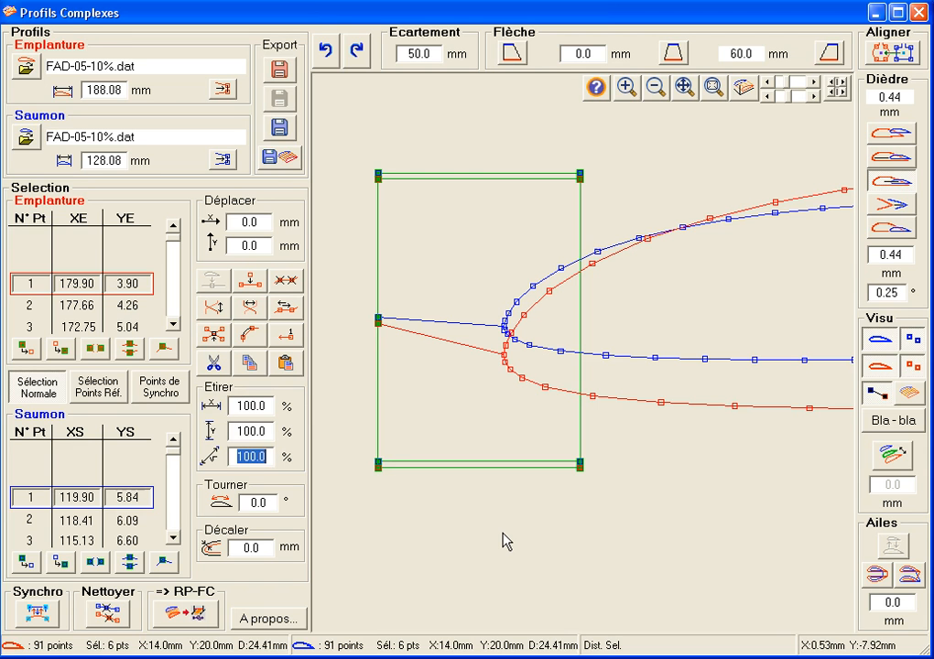
type("60")
key("Return")
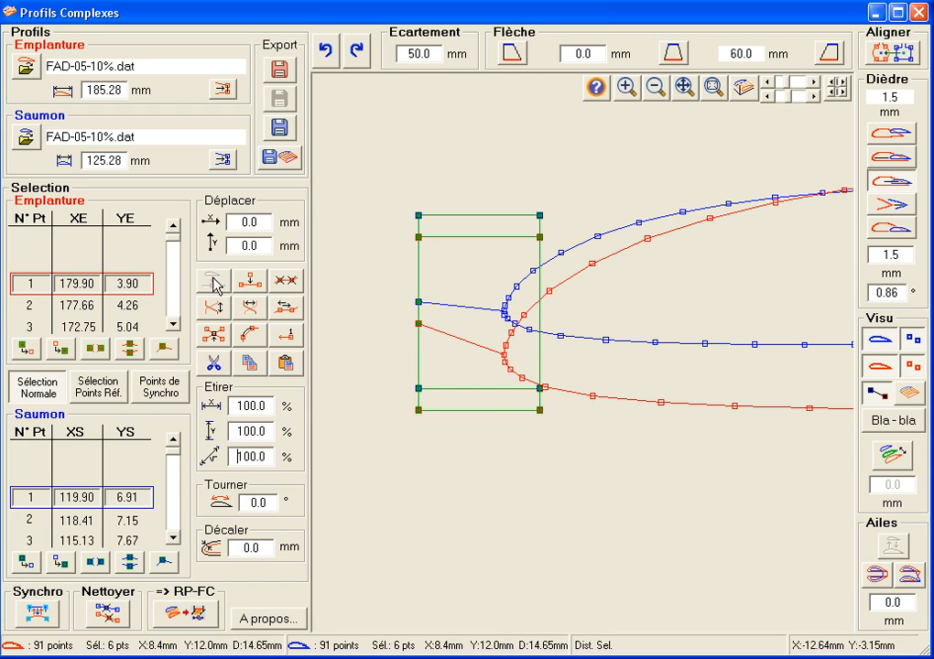
Clear both selections and measure from root leading-edge point 50 to rectangle corner point 47.
left_click(28, 352)
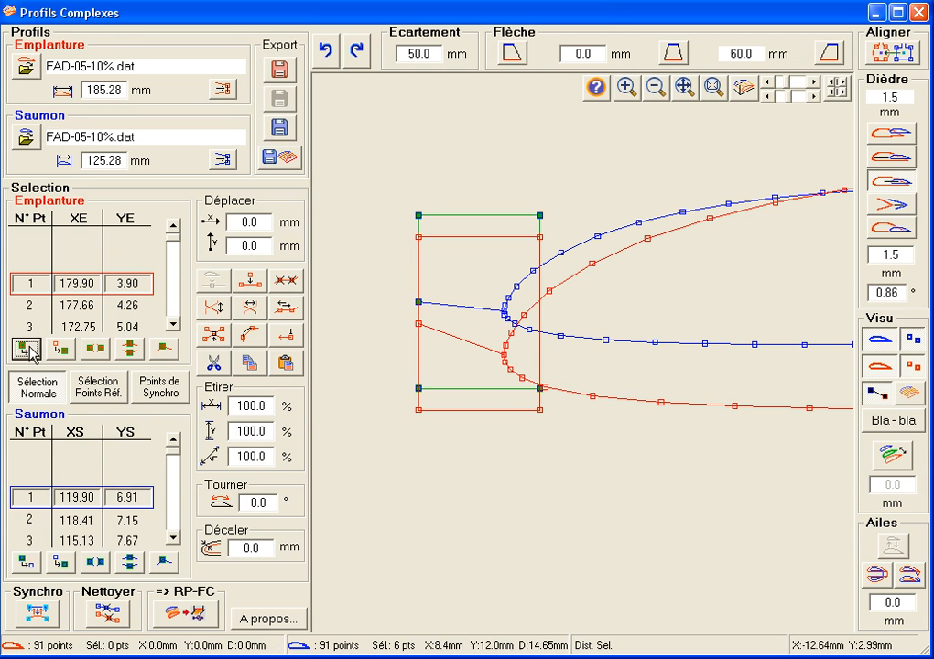
left_click(26, 561)
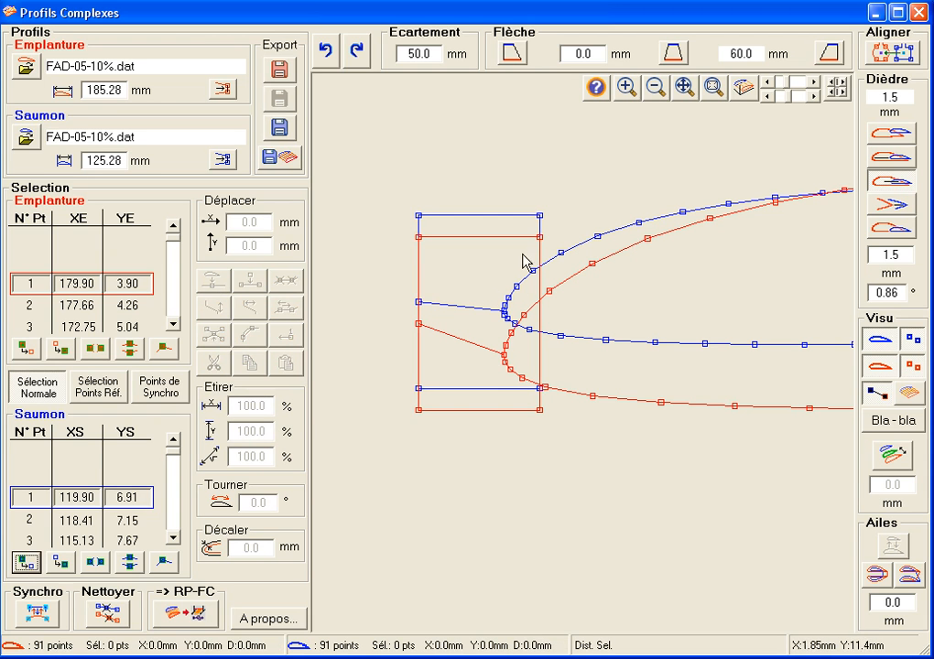
left_click(504, 356)
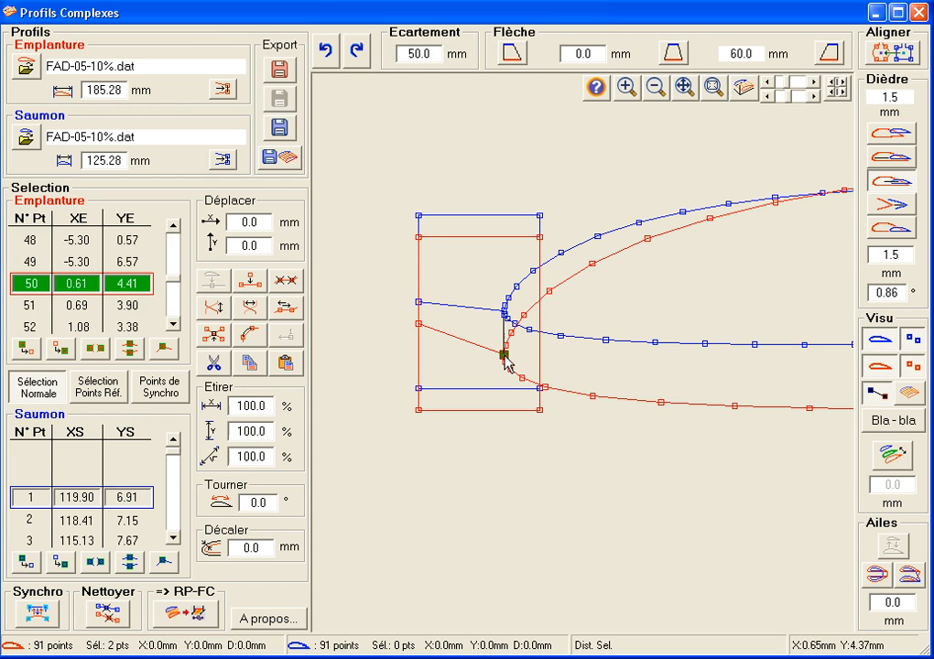
left_click(540, 410, "ctrl")
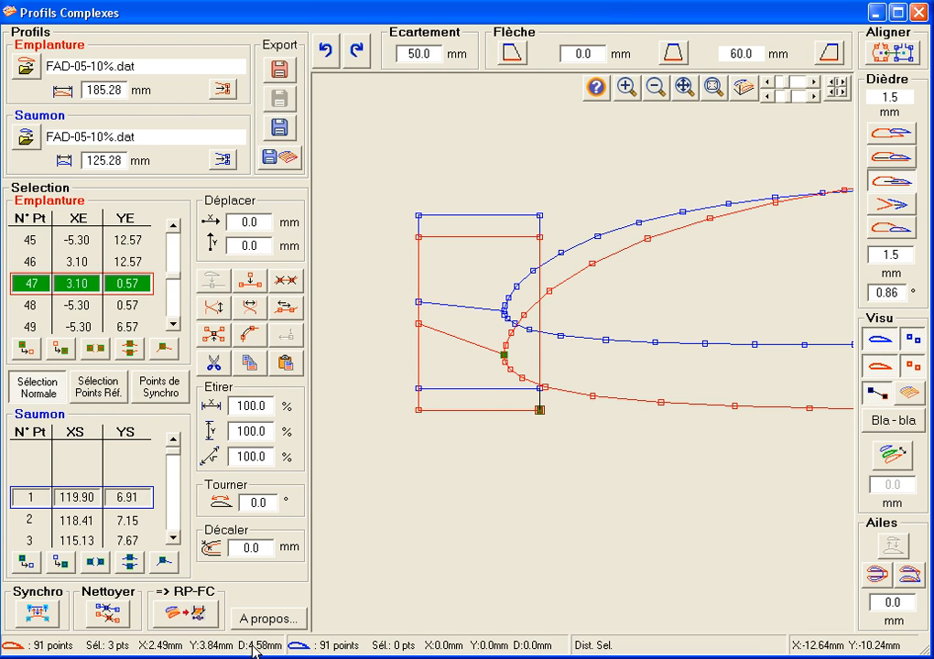
Select all rectangle points on both profiles, without the leading-edge point, and move them about 1.5 mm rearward.
left_click(505, 362)
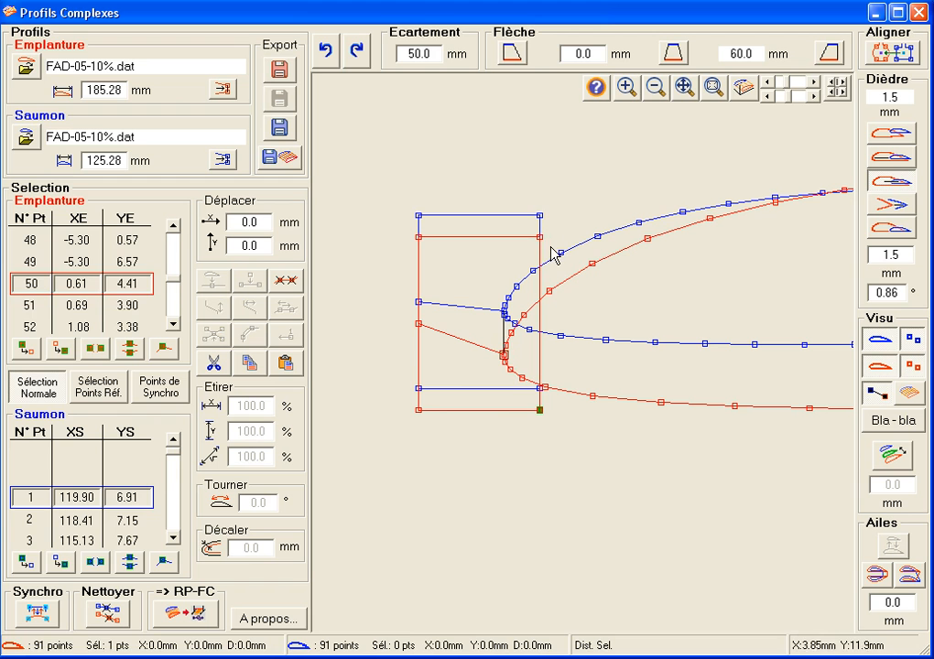
left_click_drag(548, 258, 403, 199)
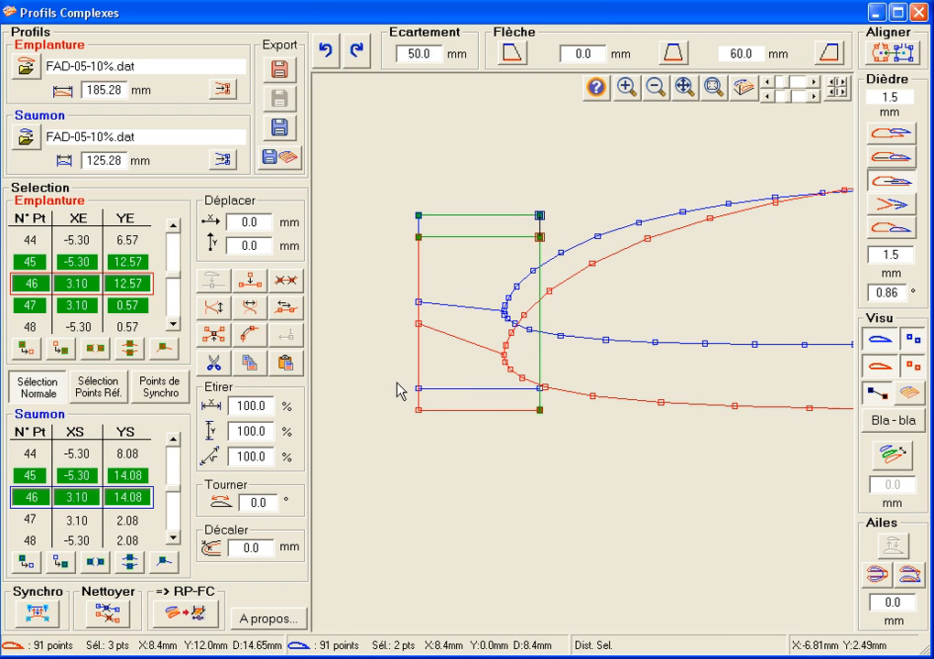
left_click_drag(399, 377, 437, 423)
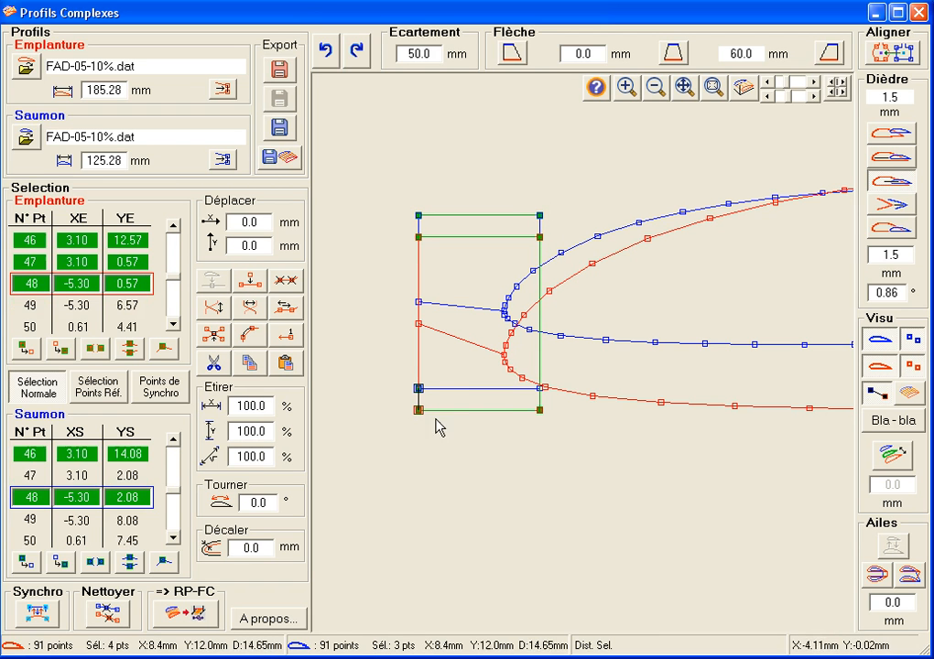
left_click(539, 389, "ctrl")
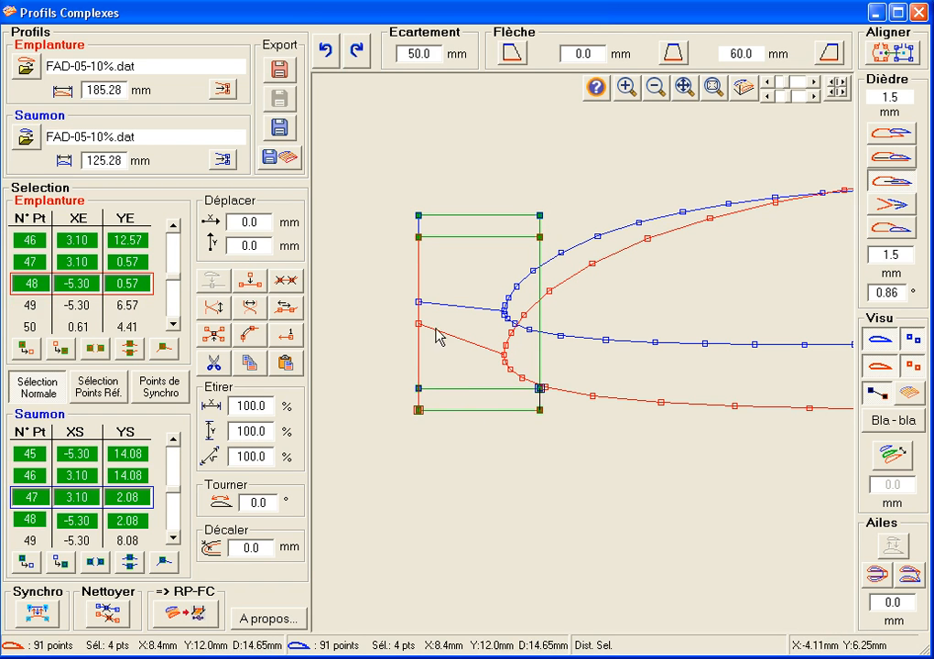
left_click_drag(399, 286, 440, 348)
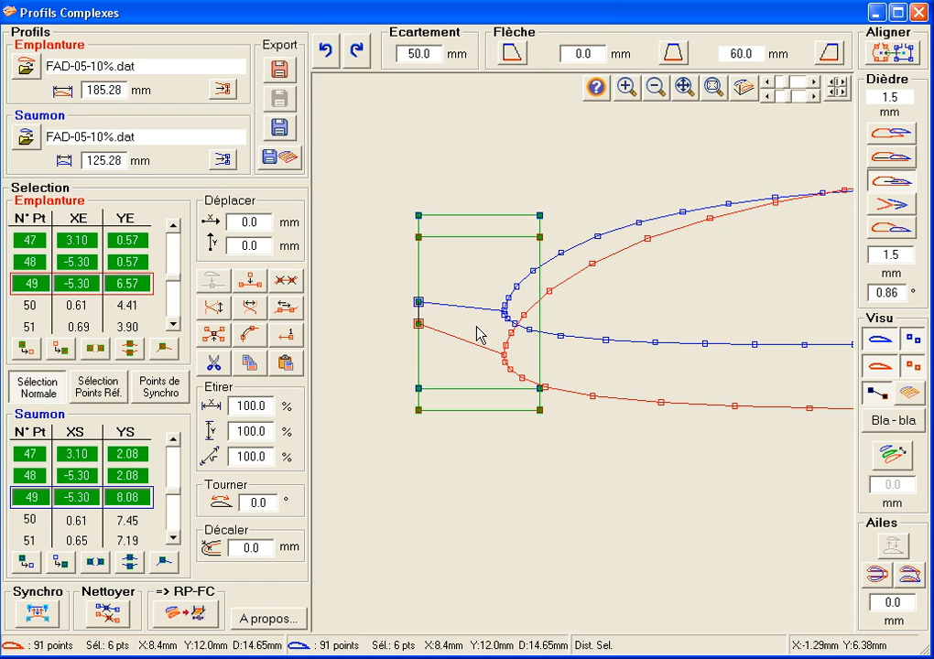
left_click_drag(477, 335, 498, 328)
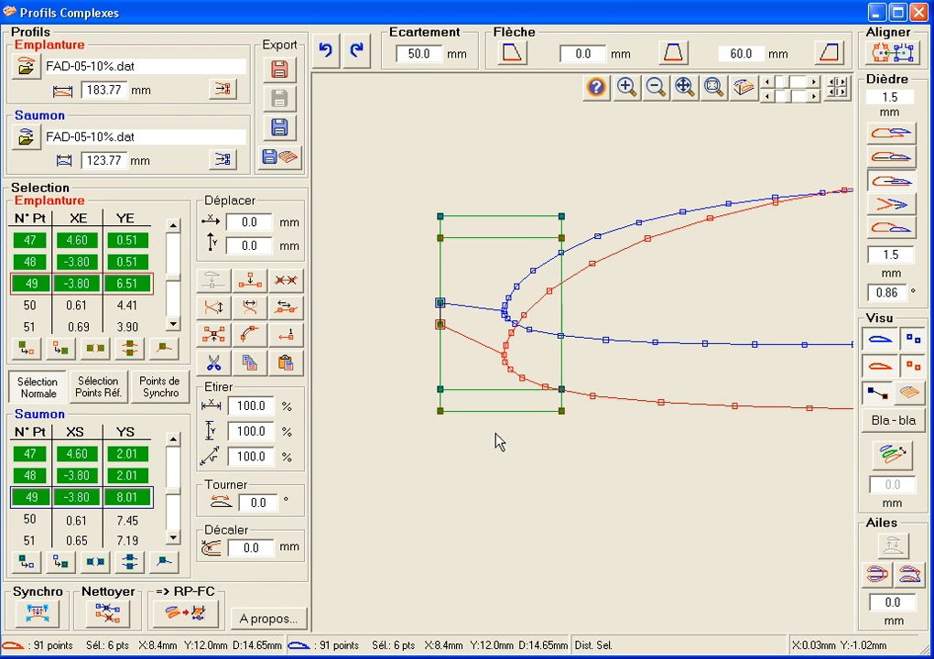
Clear both selections and remeasure the root from leading-edge point 50 to the moved rectangle's corner point 47.
left_click(24, 349)
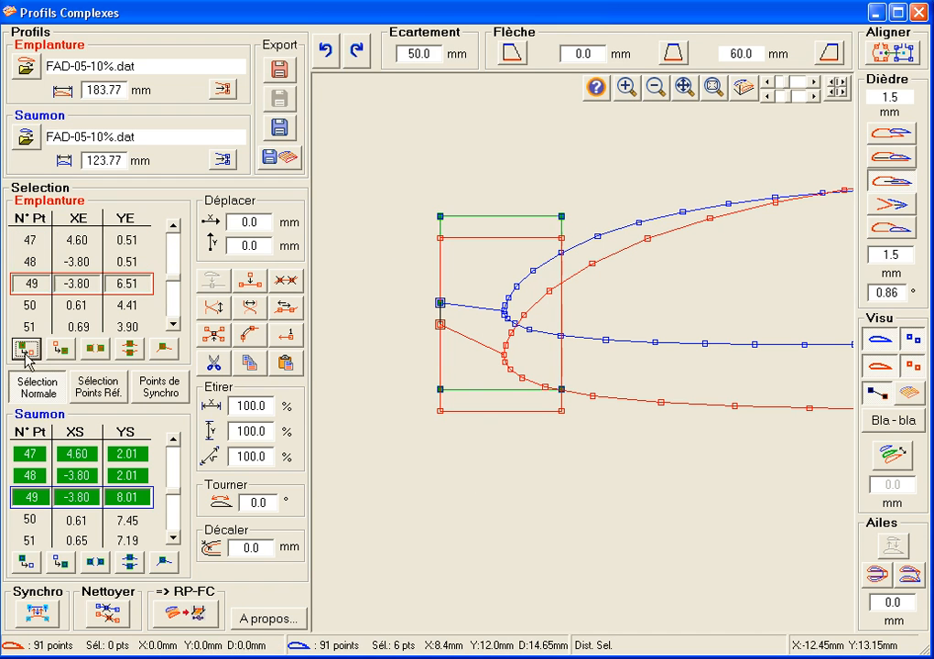
left_click(26, 563)
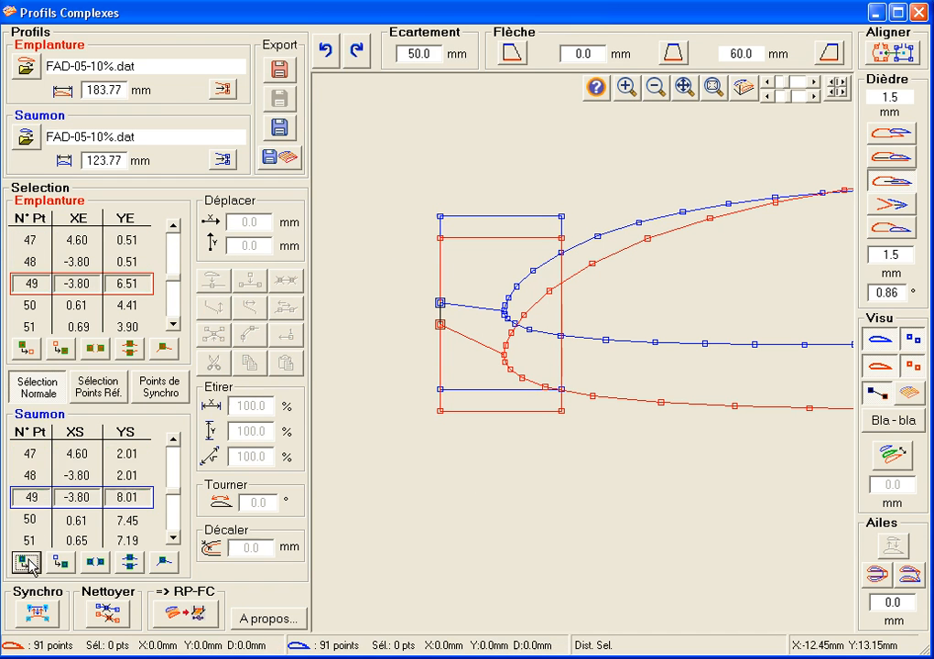
left_click(504, 355)
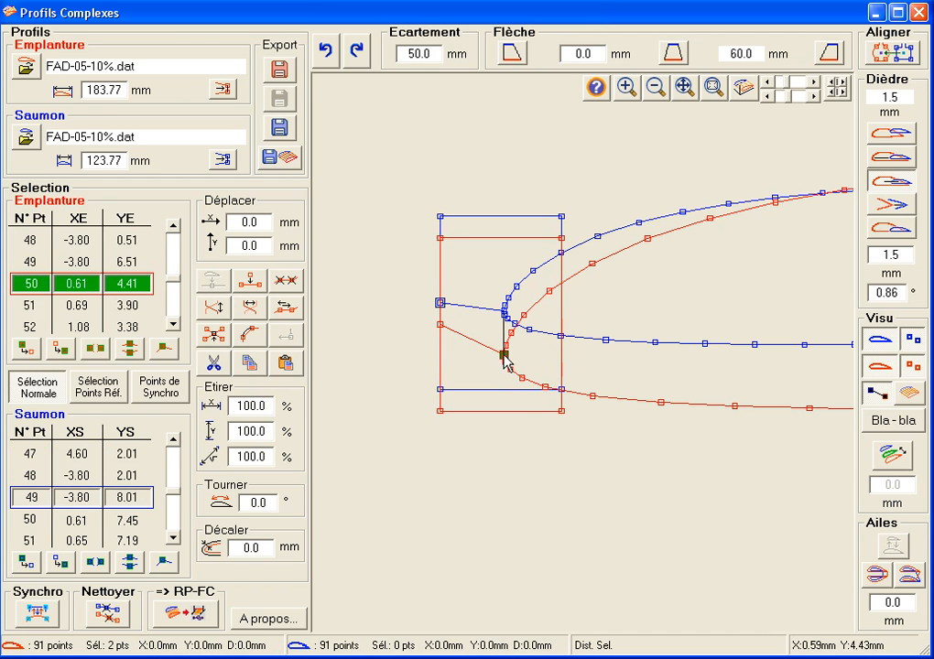
left_click(562, 411, "ctrl")
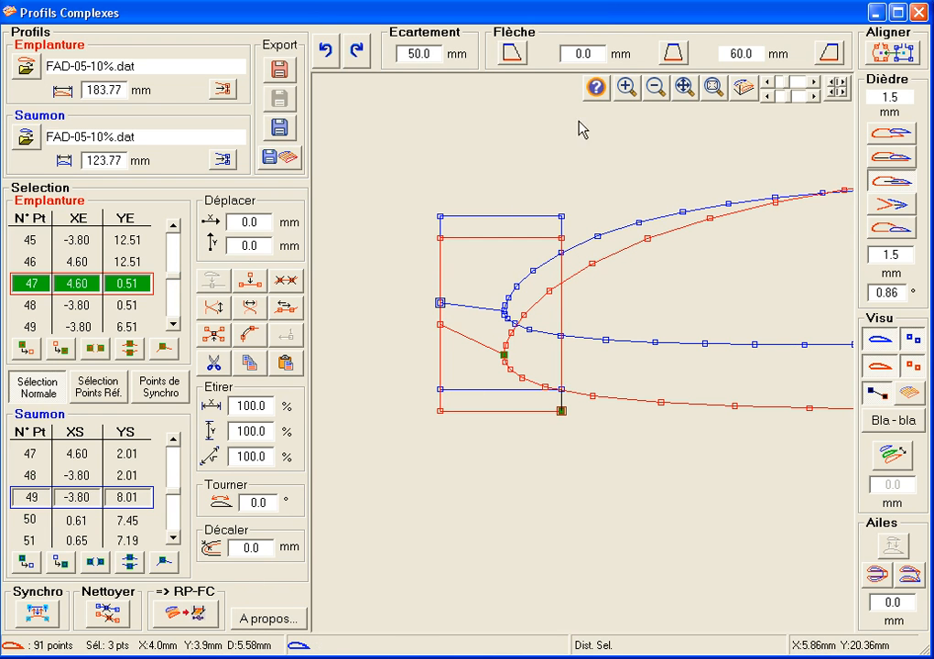
Set the leading-edge sweep to 40 mm and show both profiles in the 3D view.
double_click(595, 53)
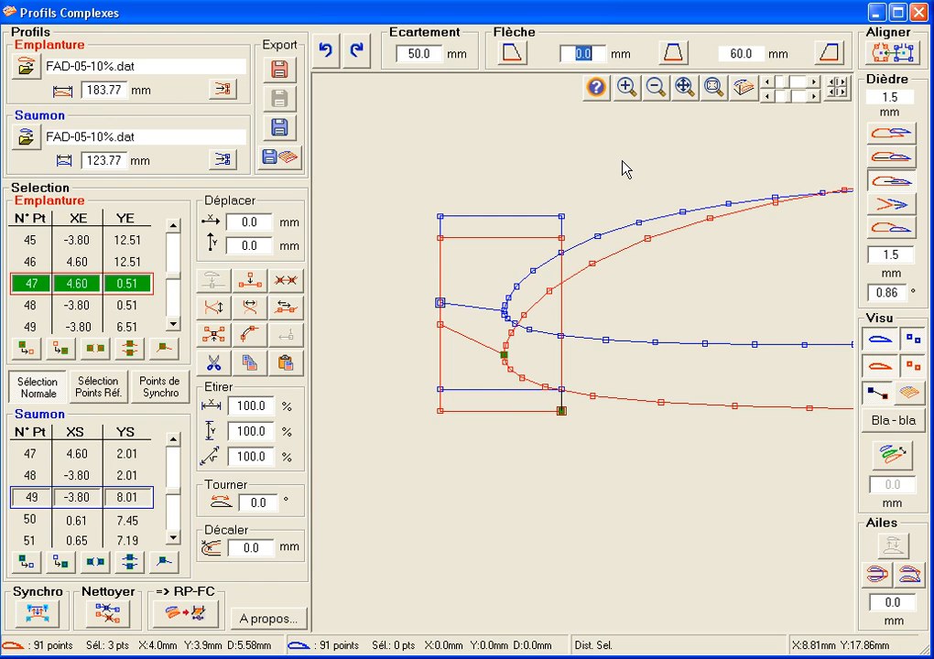
type("40")
key("Return")
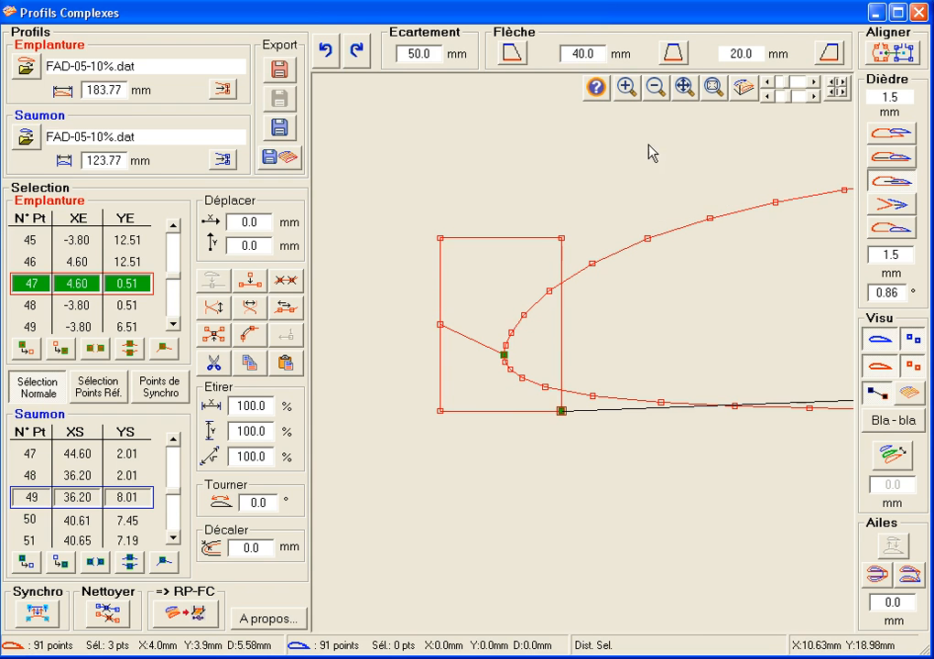
left_click(743, 91)
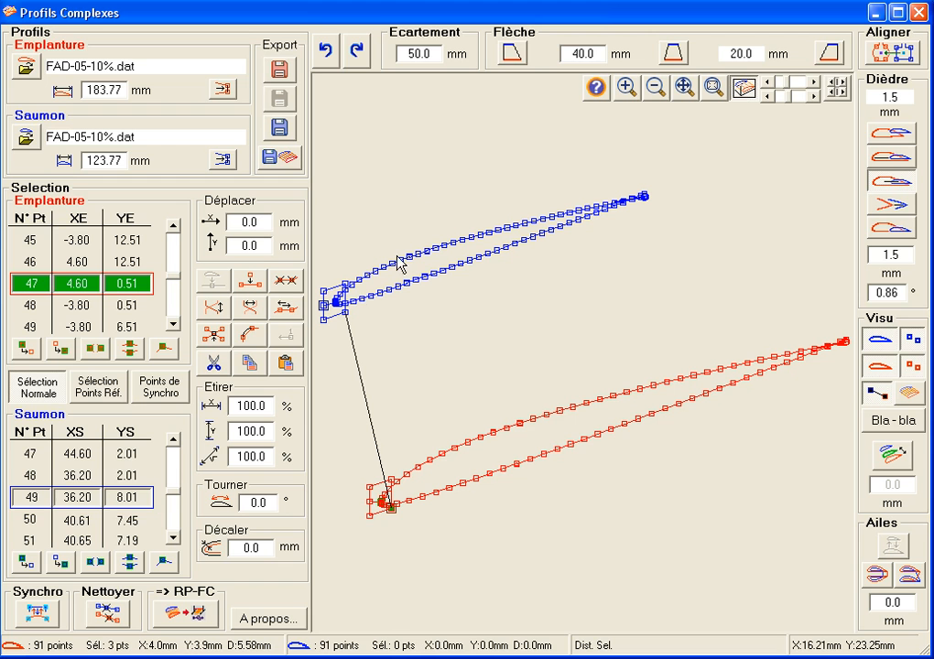
Clear the root selection, then select the leading-edge points where the rectangle connects on both the tip and the root.
left_click(28, 350)
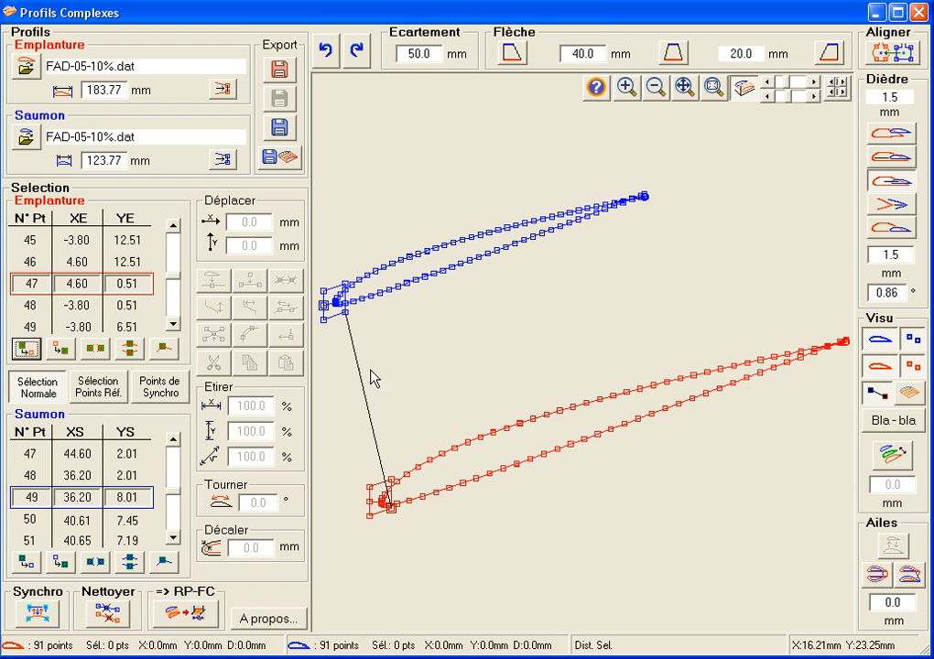
left_click_drag(320, 271, 346, 314)
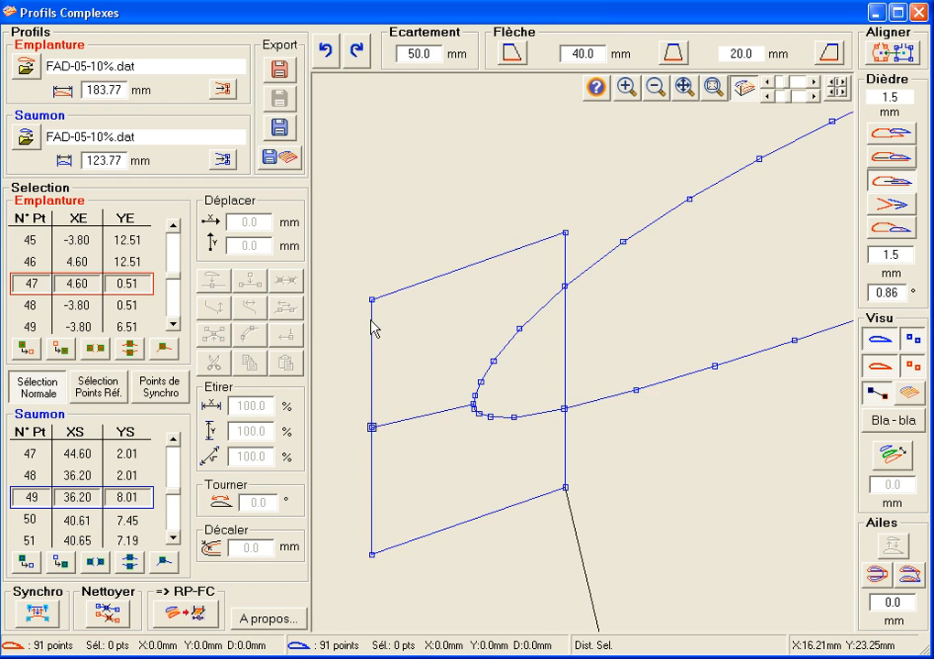
left_click(473, 403)
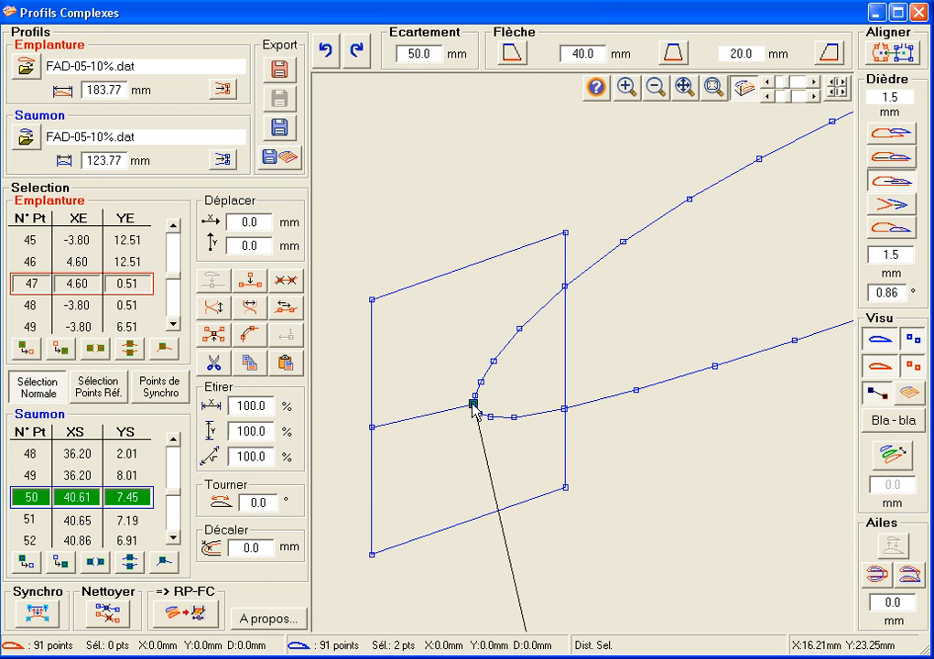
left_click(714, 88)
left_click_drag(360, 485, 429, 526)
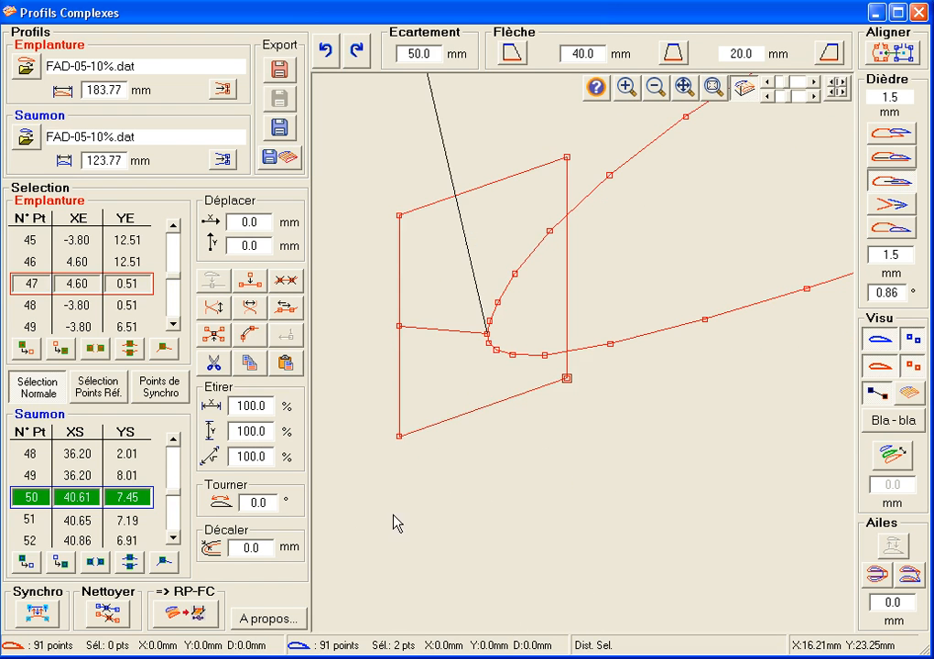
left_click(487, 337)
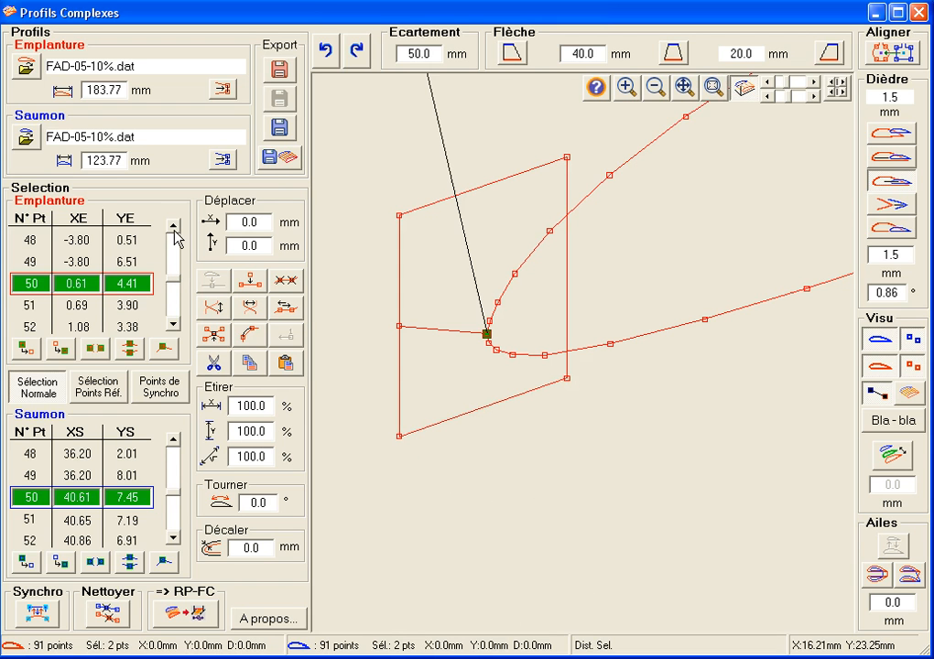
Deselect point 50 on both root and tip, keeping only the coincident leading-edge point selected on each profile.
scroll(175, 235, "up", 3)
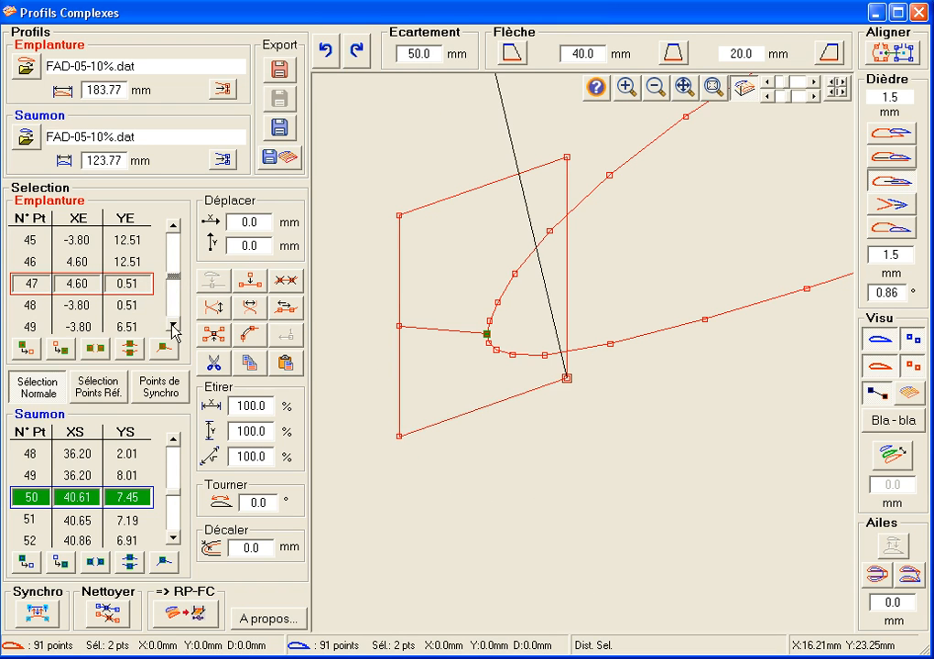
scroll(172, 324, "down", 2)
left_click(41, 308)
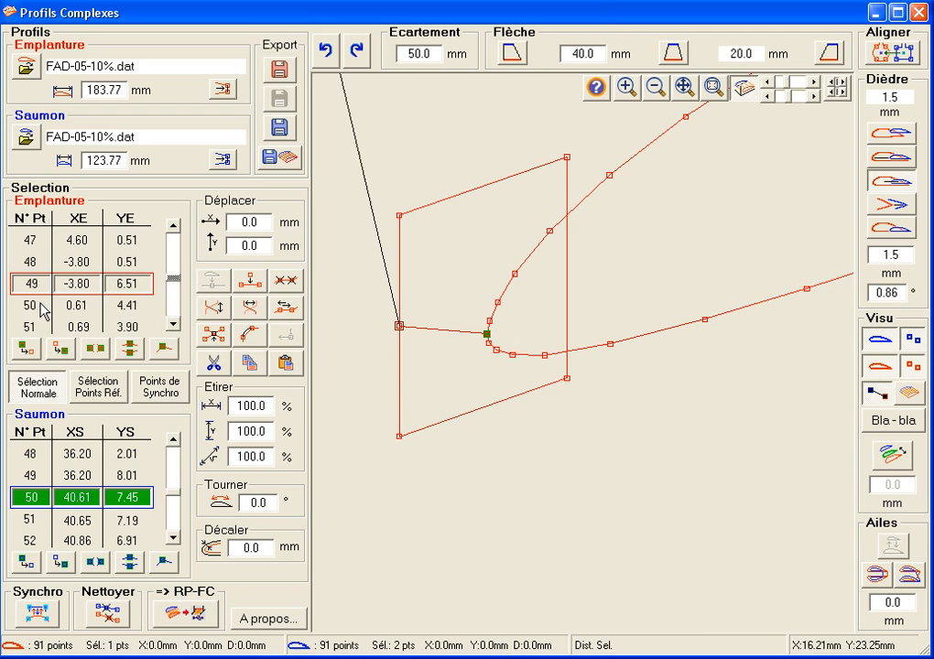
left_click(37, 496)
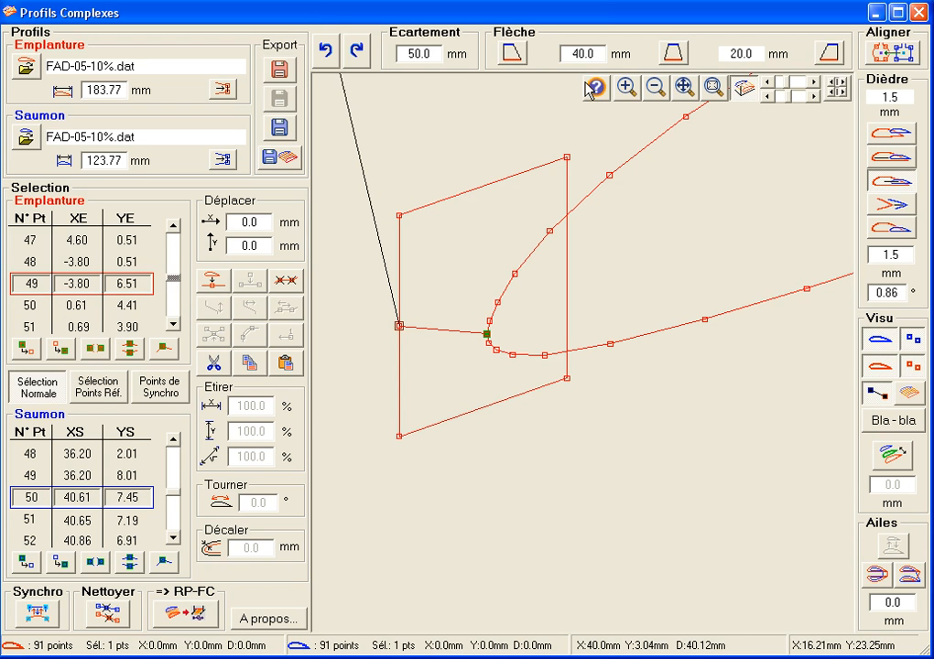
Add all tip rectangle points to the selection in the flat view and move the selected points about 1.2 mm up and 0.2 mm rearward.
left_click(745, 88)
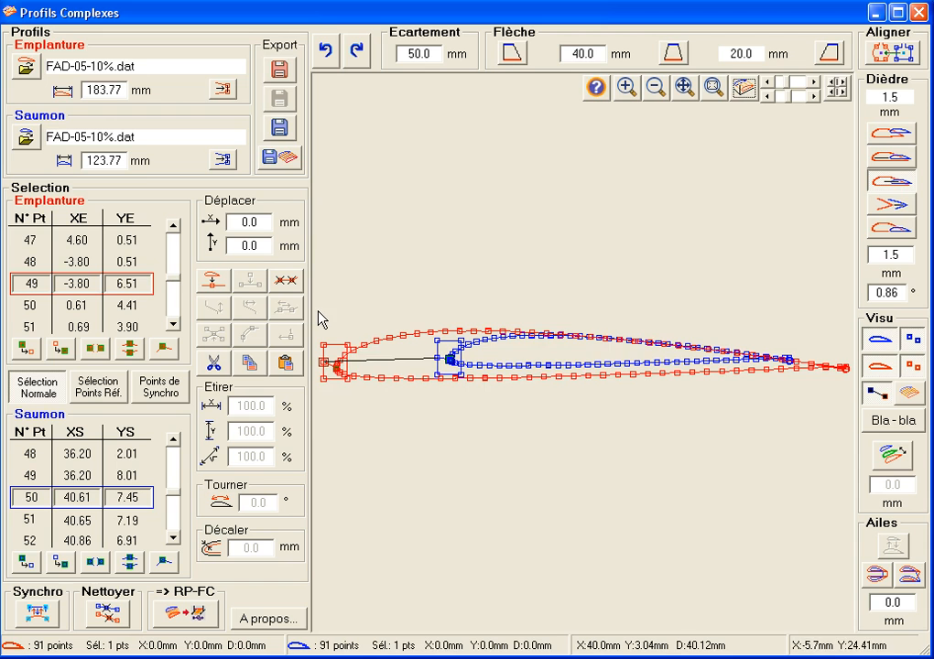
left_click_drag(320, 314, 473, 409)
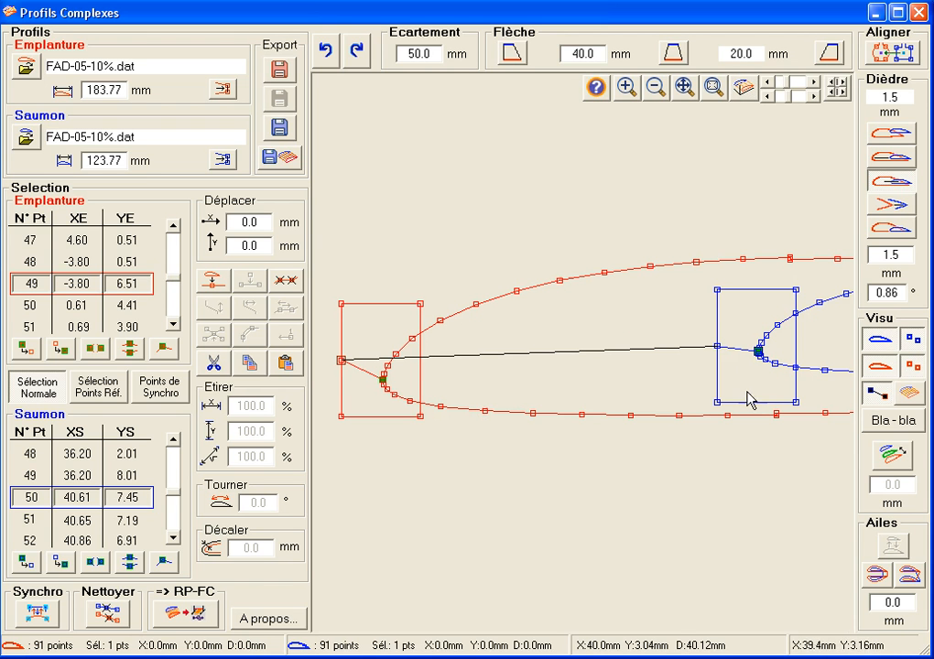
left_click(717, 291)
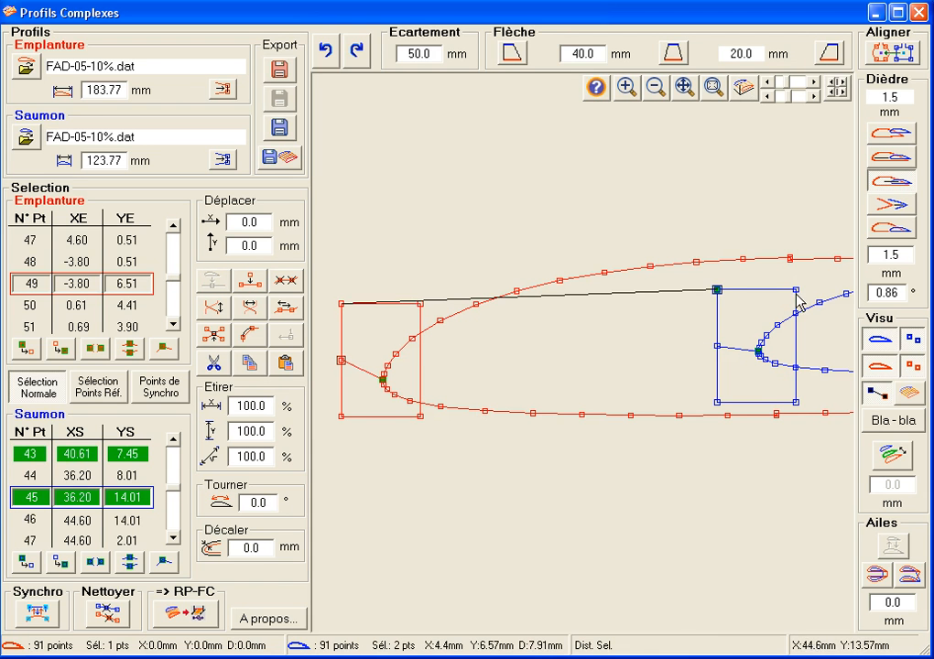
left_click(796, 290)
left_click(796, 402)
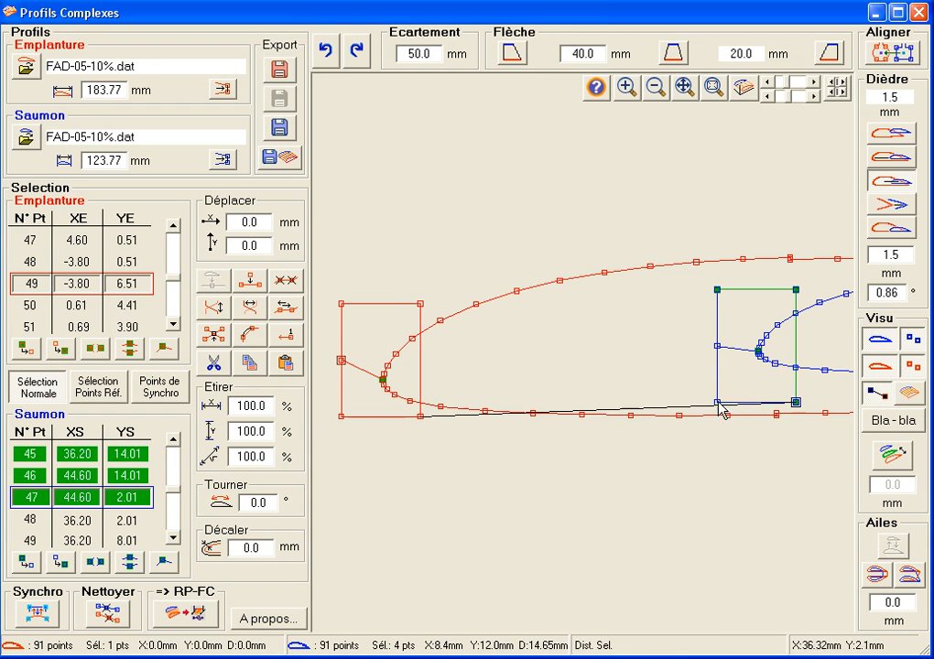
left_click(717, 402)
left_click(718, 347)
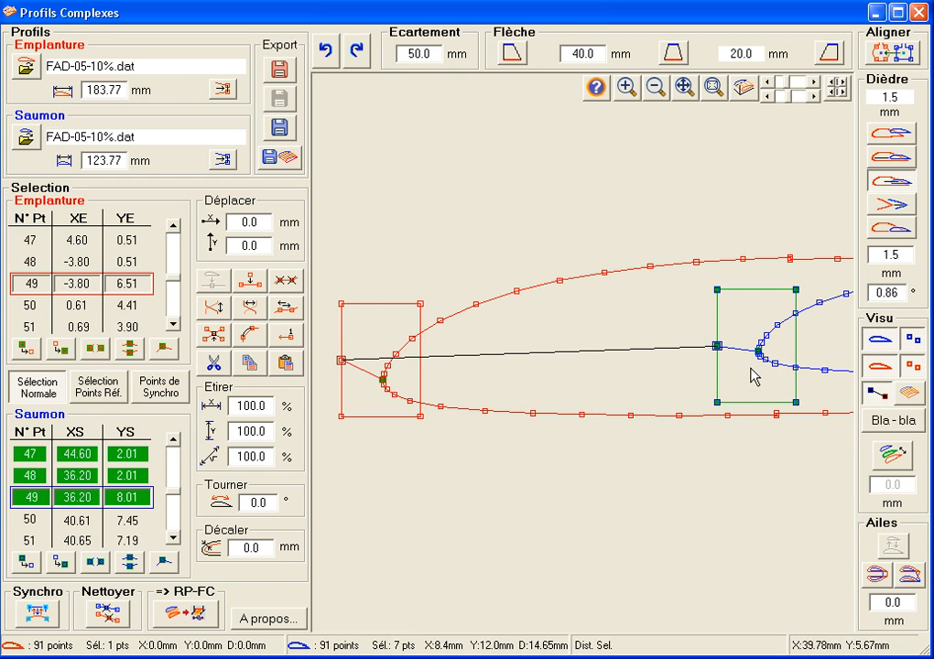
mouse_move(751, 368)
left_mouse_down()
mouse_move(751, 356)
mouse_move(751, 372)
left_mouse_up()
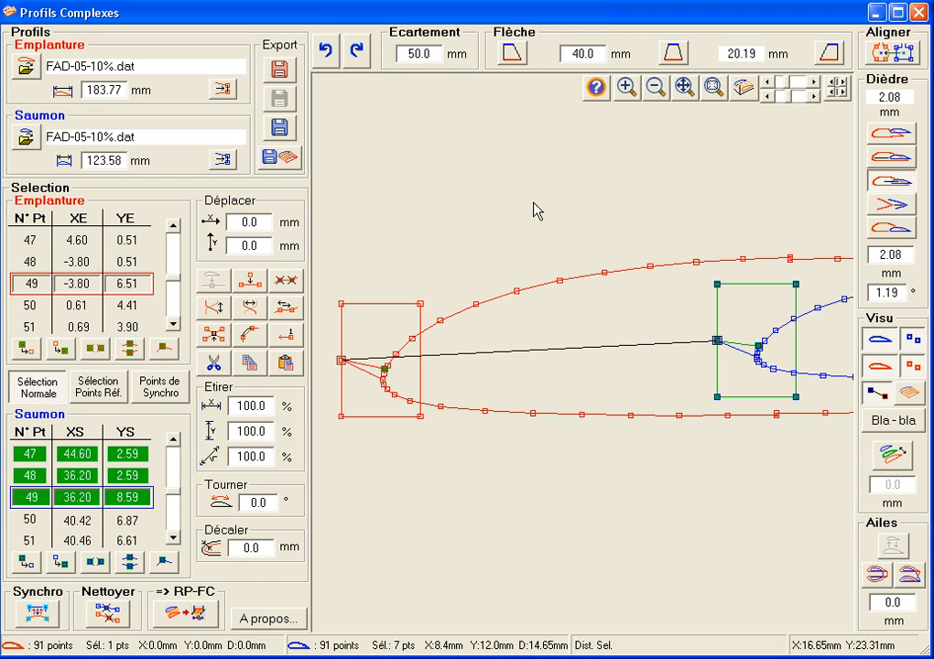
Clear the point selections on both profiles and fit the complete root and tip in the view.
left_click(27, 562)
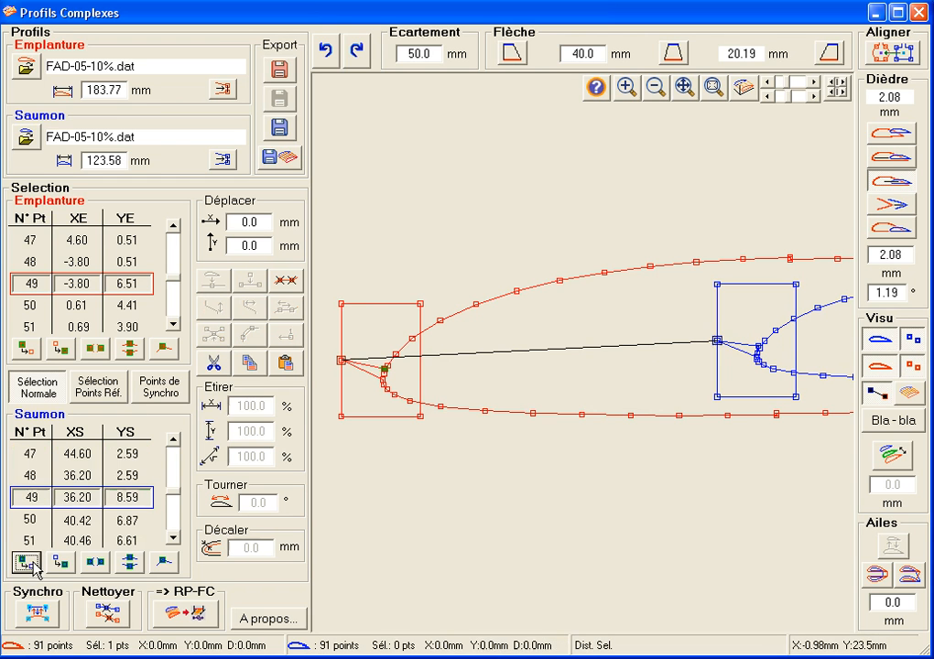
left_click(33, 350)
left_click(713, 88)
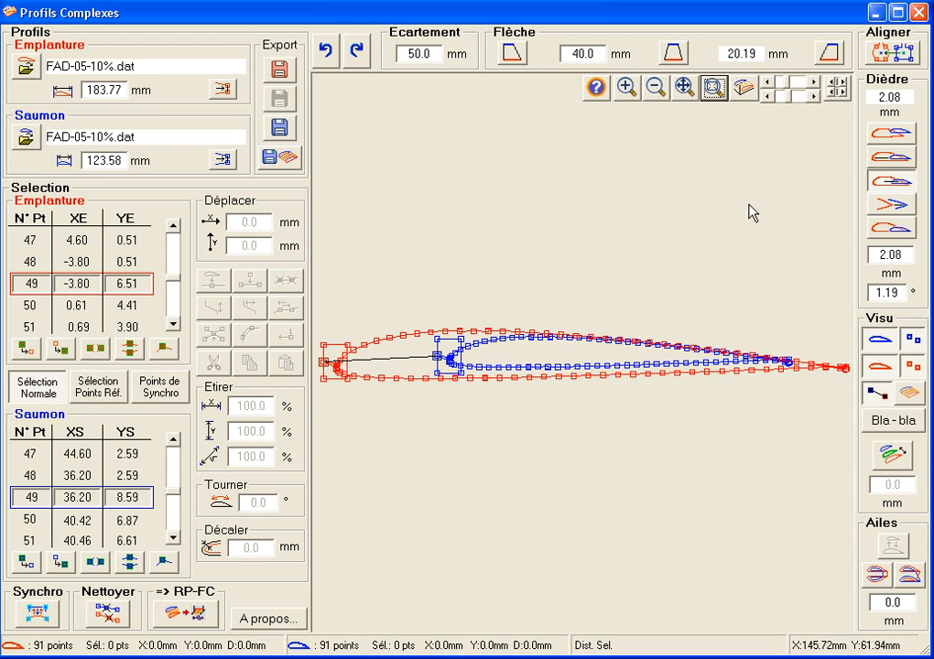
Trace the root point order in the 3D view from point 42 around the rectangle and on to the last point, 91.
left_click(746, 88)
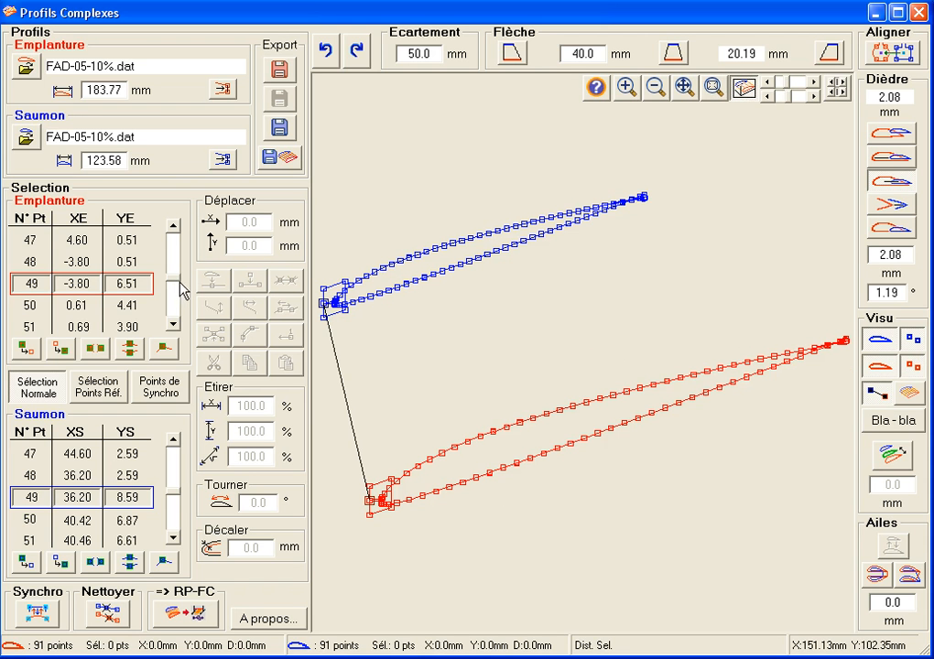
mouse_move(180, 287)
left_mouse_down()
mouse_move(176, 237)
mouse_move(173, 272)
left_mouse_up()
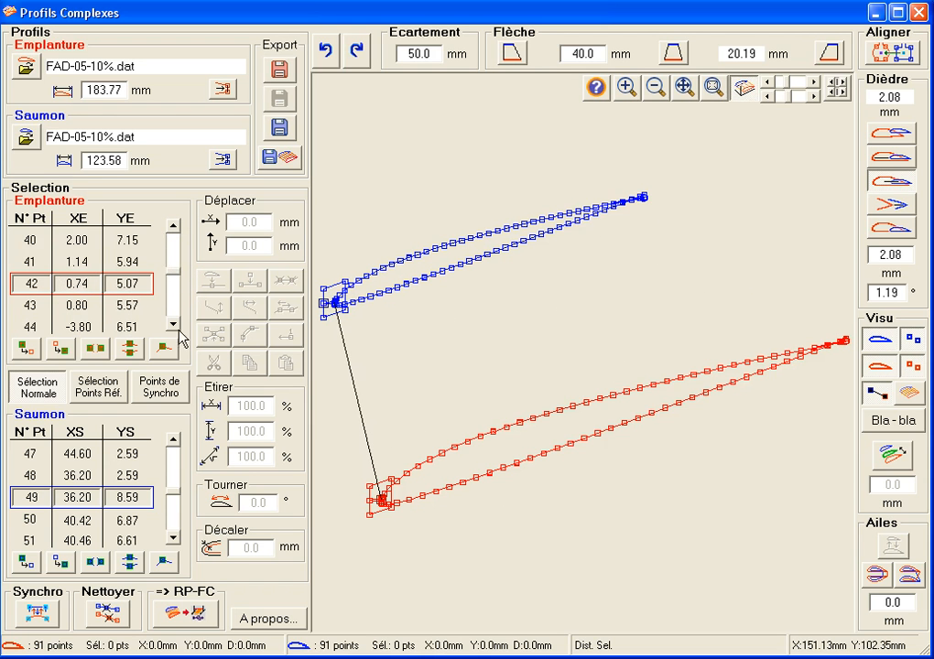
left_click(172, 325)
left_click(172, 325)
left_click(172, 325)
left_click(172, 325)
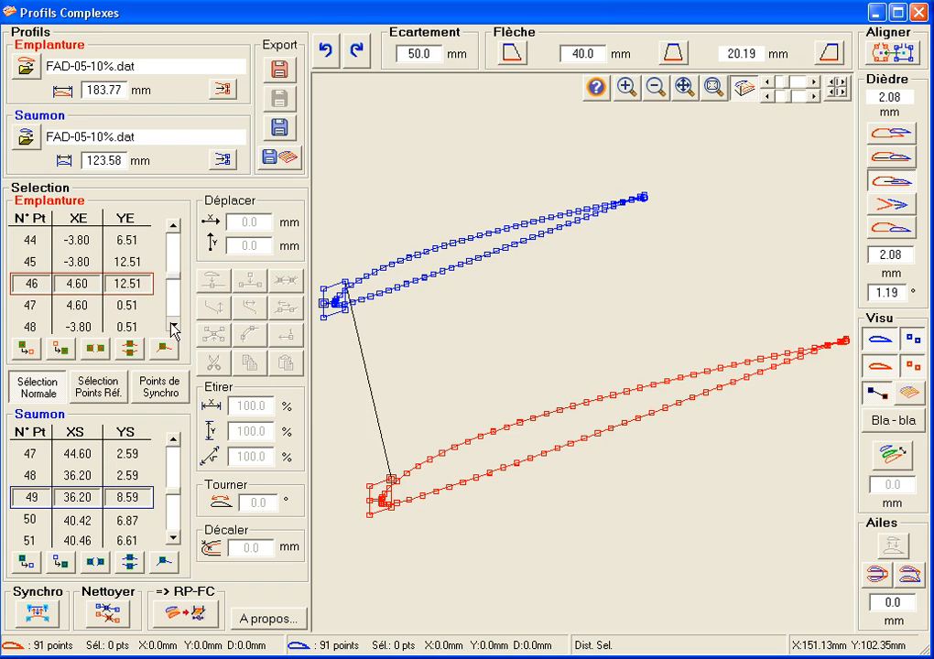
left_click(172, 325)
left_click(172, 325)
left_click(172, 325)
left_click(172, 325)
left_click(173, 325)
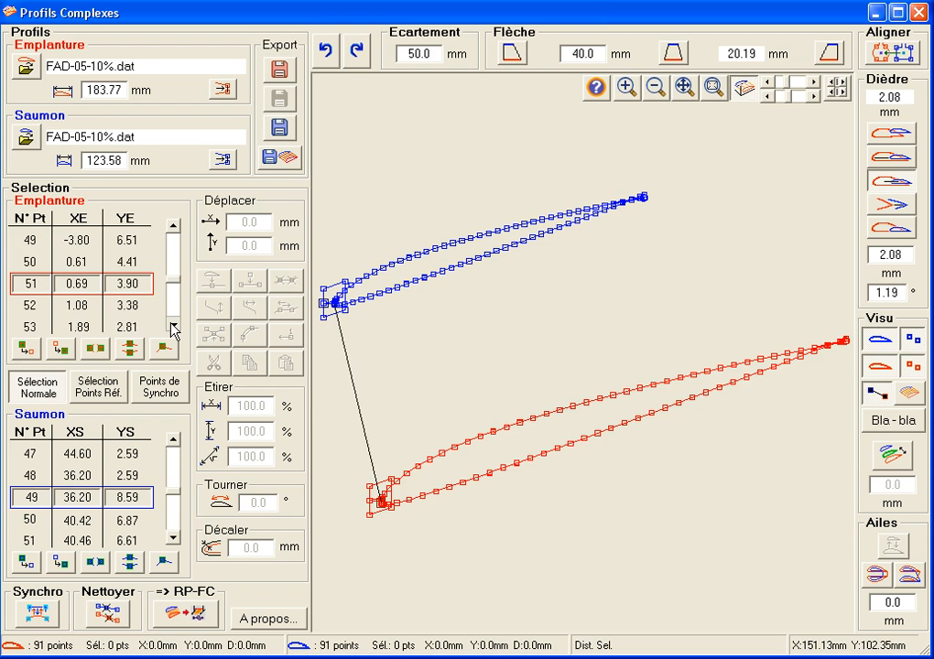
left_click(172, 325)
left_click_drag(176, 287, 180, 320)
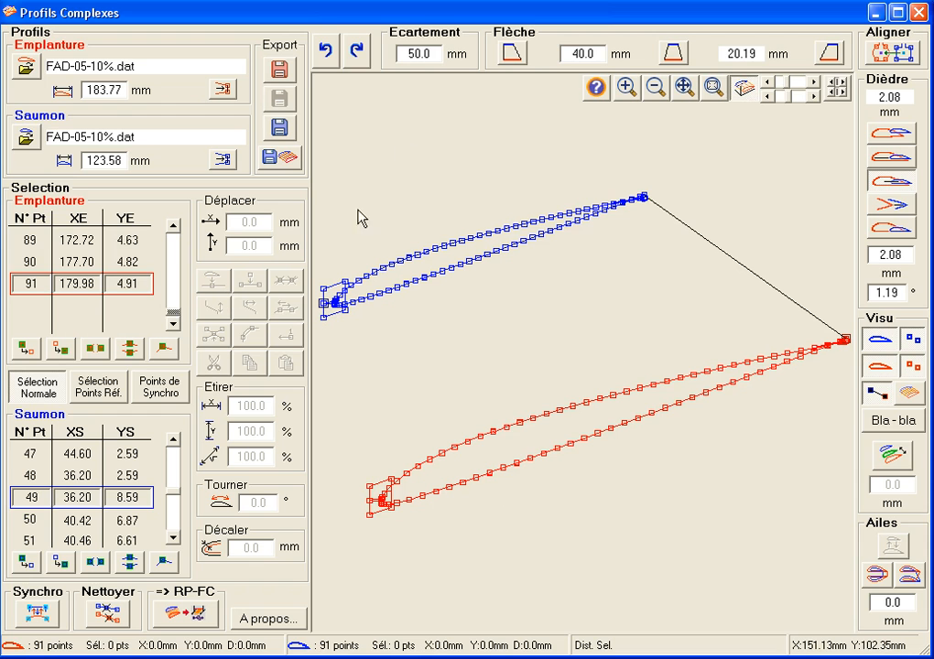
Set the root-to-tip spacing to 750 mm and the dihedral angle to 2 degrees.
double_click(422, 53)
type("750")
key("Return")
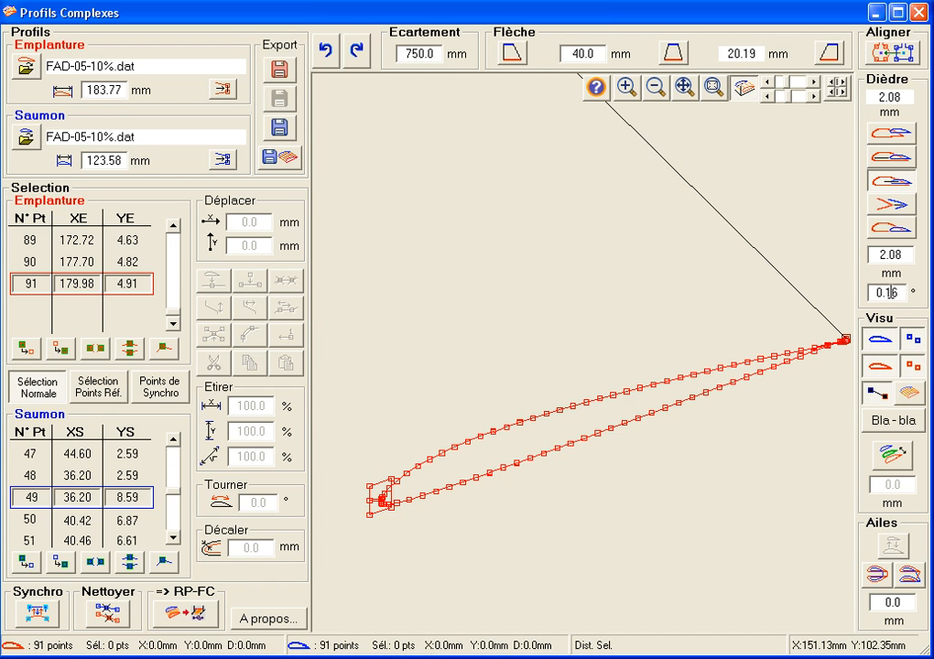
double_click(888, 292)
type("2")
key("Return")
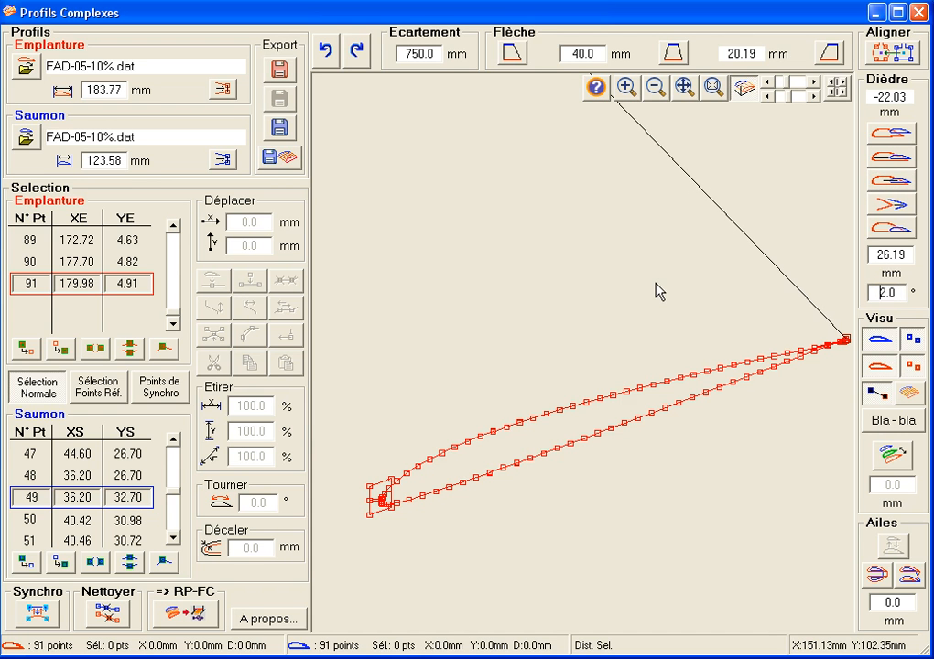
Display the surface lines joining root and tip, inspect the panel in 3D, and return to the flat view.
left_click(744, 87)
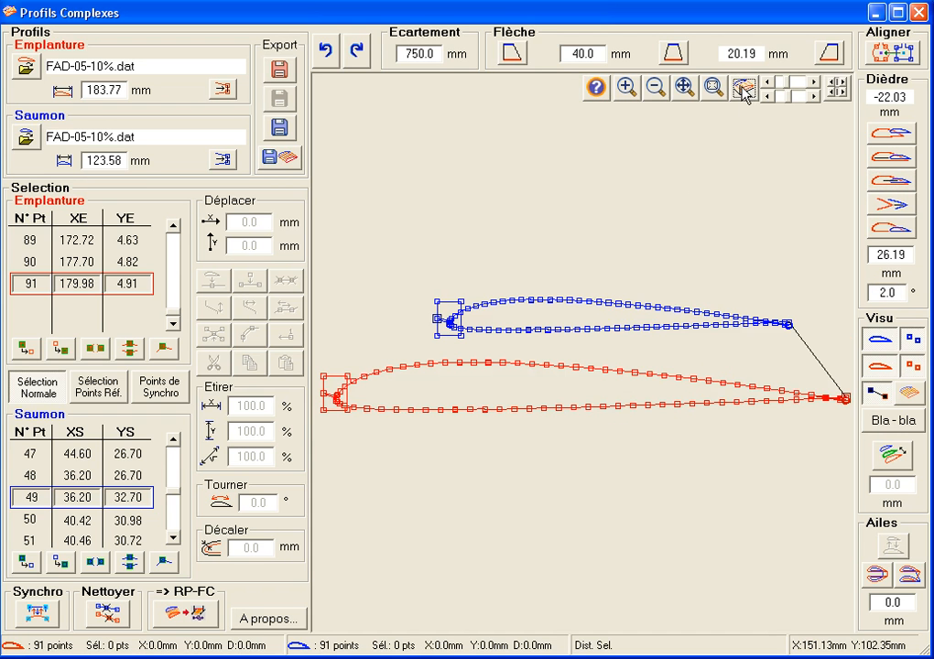
left_click(909, 394)
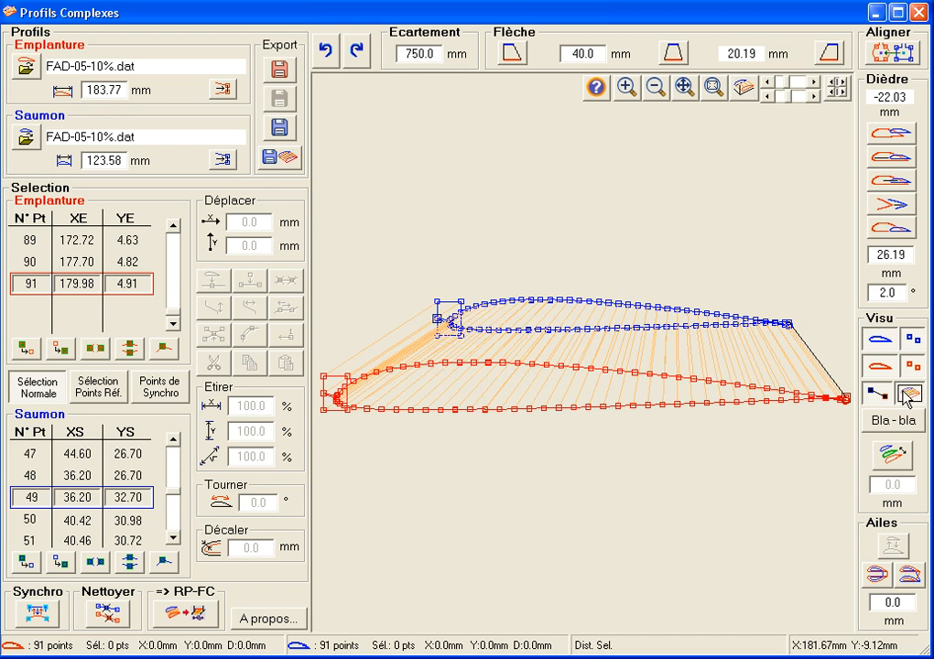
left_click(745, 89)
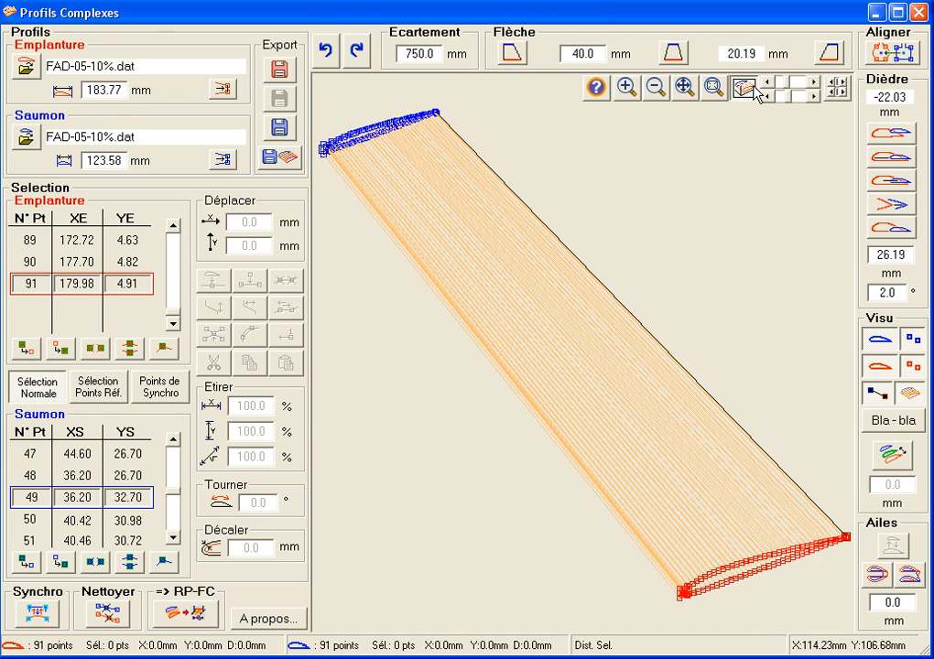
left_click(744, 88)
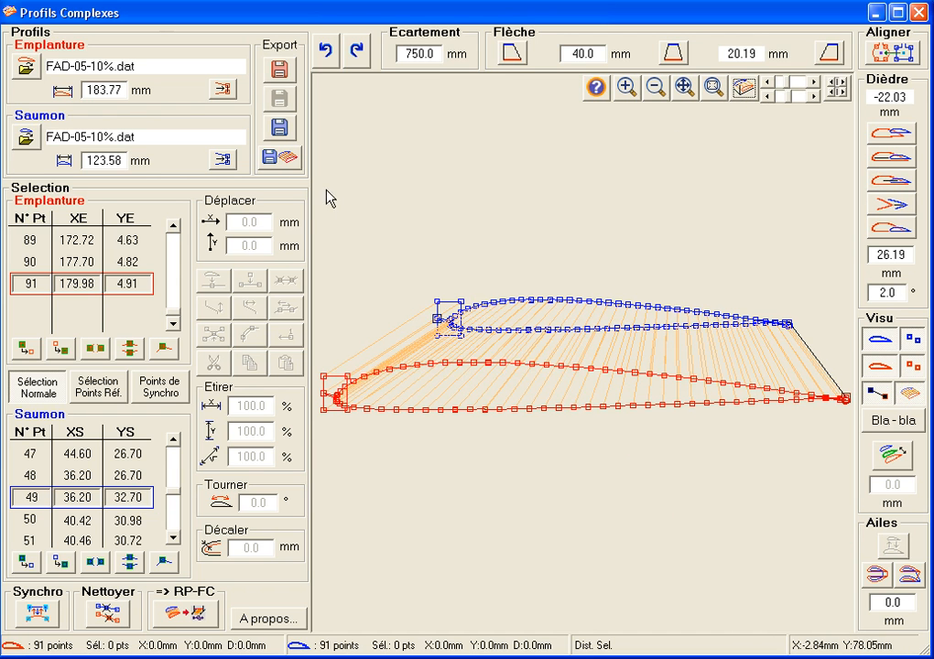
Save the wing panel to the desktop as a .cpx project with a name starting "Aile 60 pouc".
left_click(283, 157)
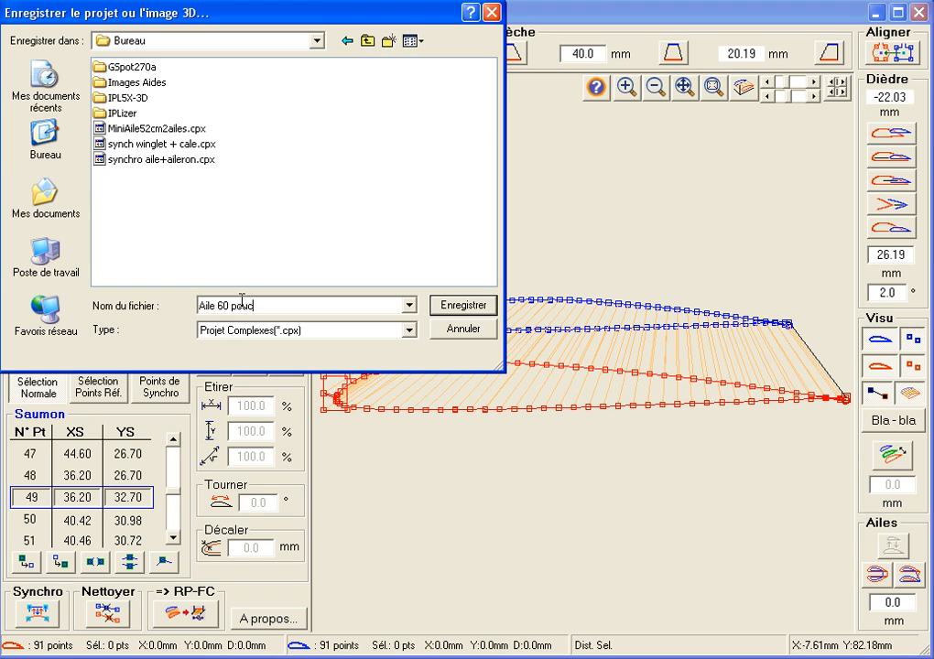
key("Return")
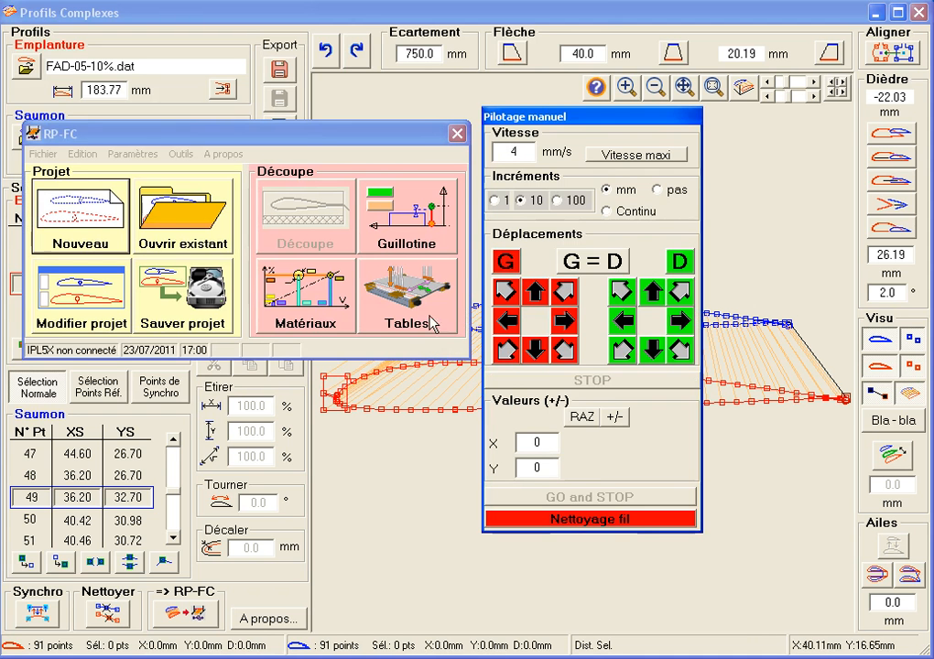
Create a new cutting project in RP-FC and switch back to Profils Complexes.
left_click(78, 220)
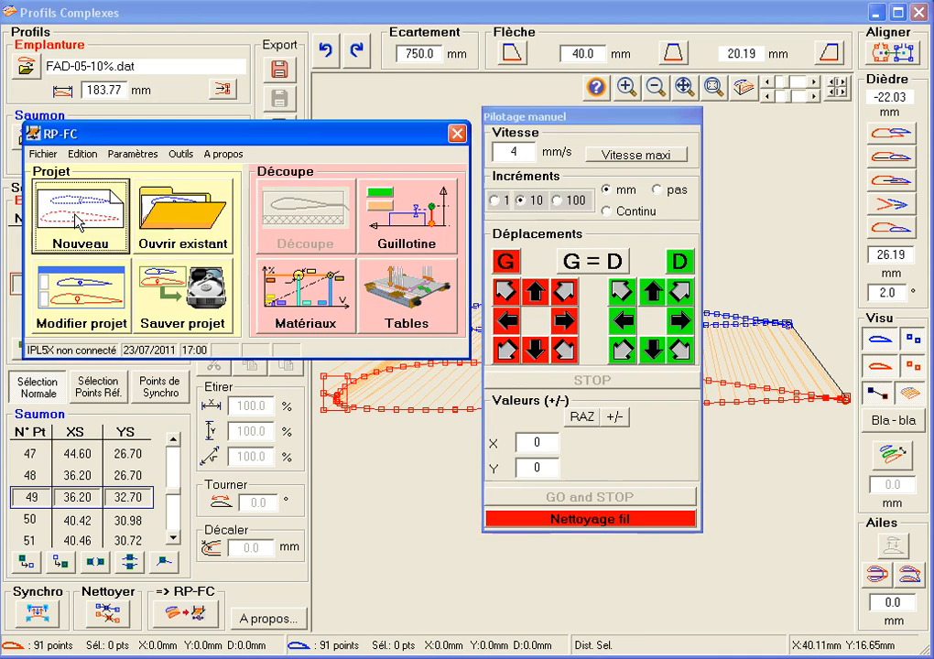
left_click_drag(83, 9, 299, 31)
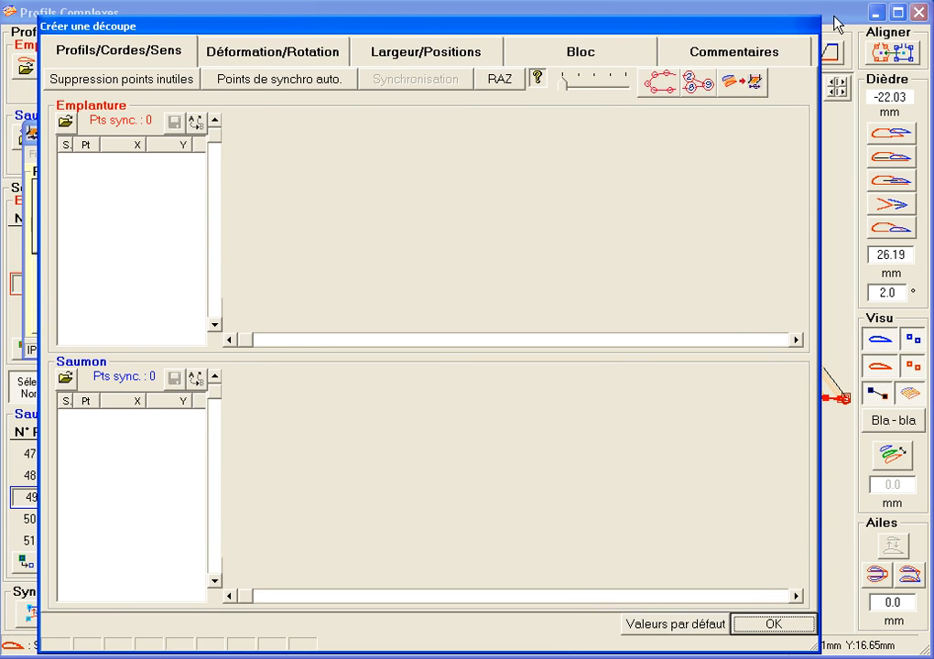
left_click(837, 20)
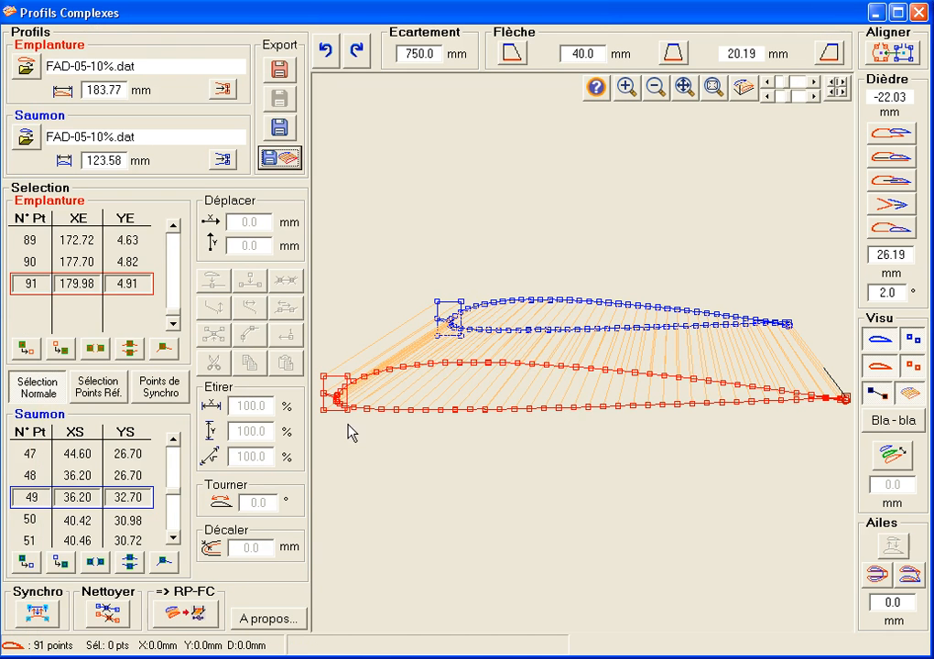
Transfer the wing panel from Profils Complexes and import its root and tip profiles into the new RP-FC cutting project.
left_click(193, 620)
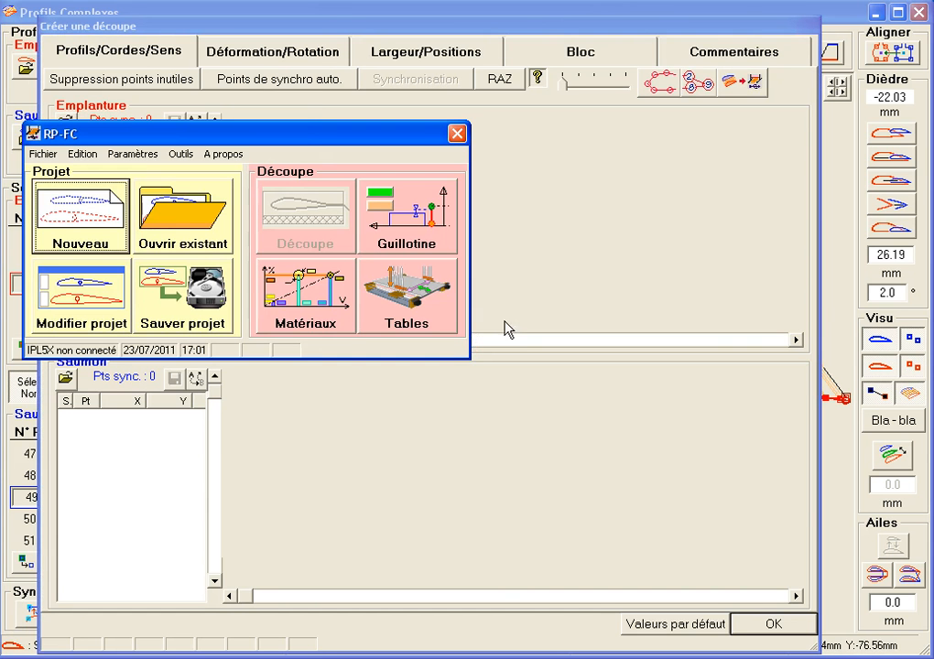
left_click(340, 29)
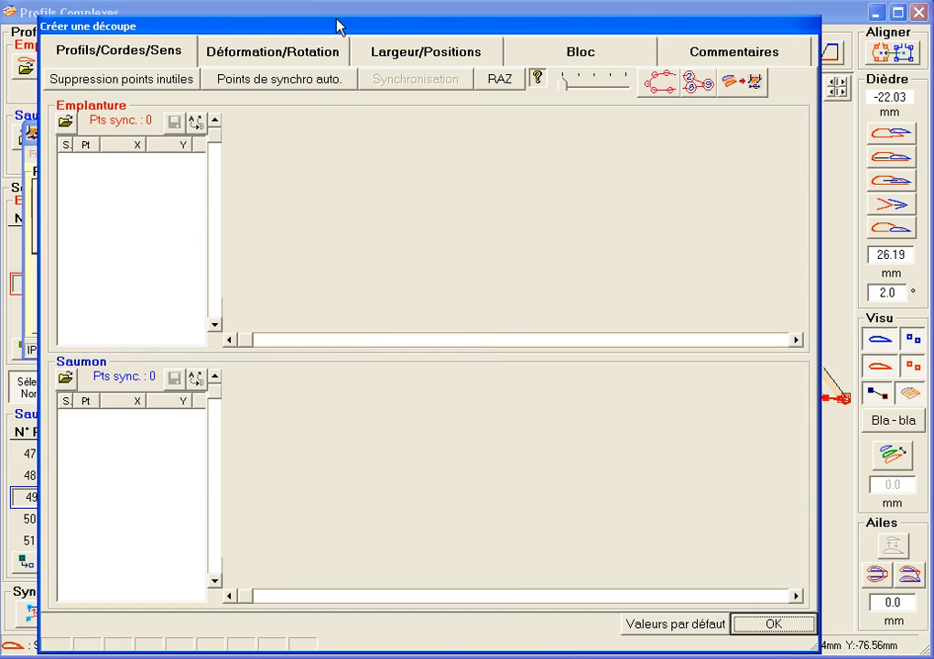
left_click(754, 84)
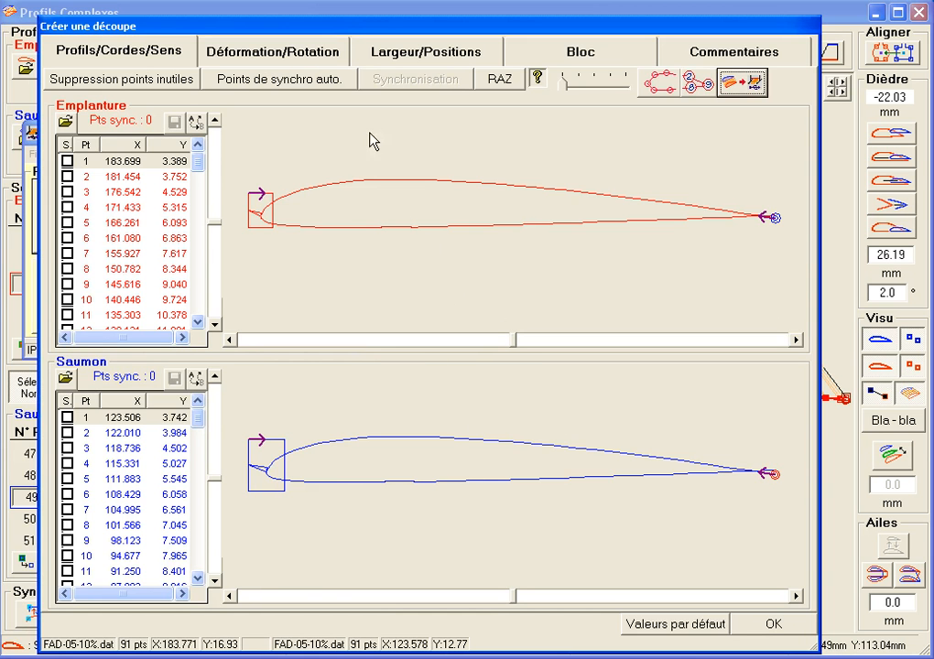
Check the imported panel's deformation and rotation settings, then its width and position settings, and return to Profils Complexes for comparison.
left_click(234, 53)
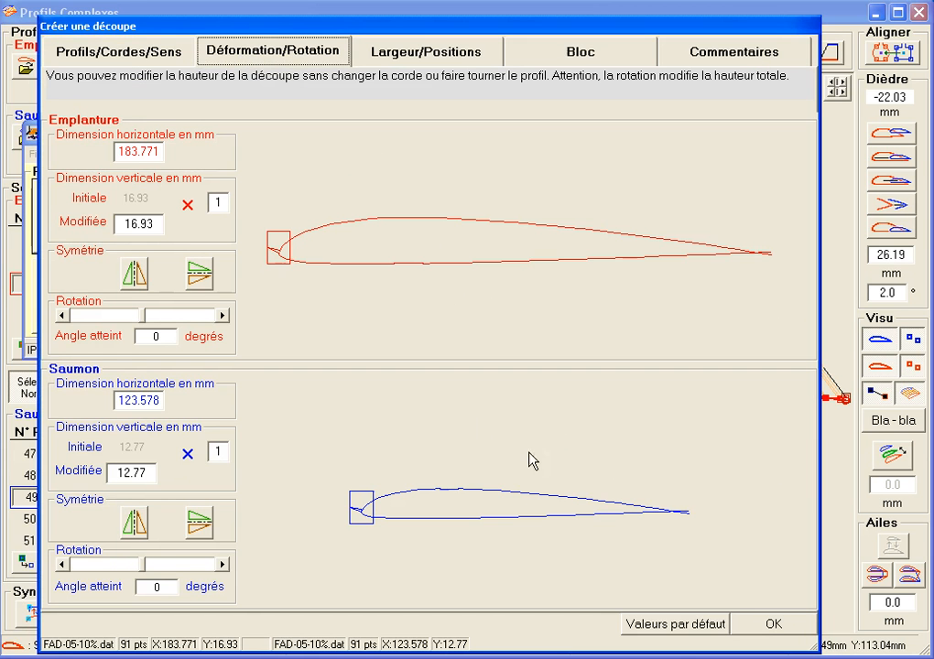
left_click(435, 53)
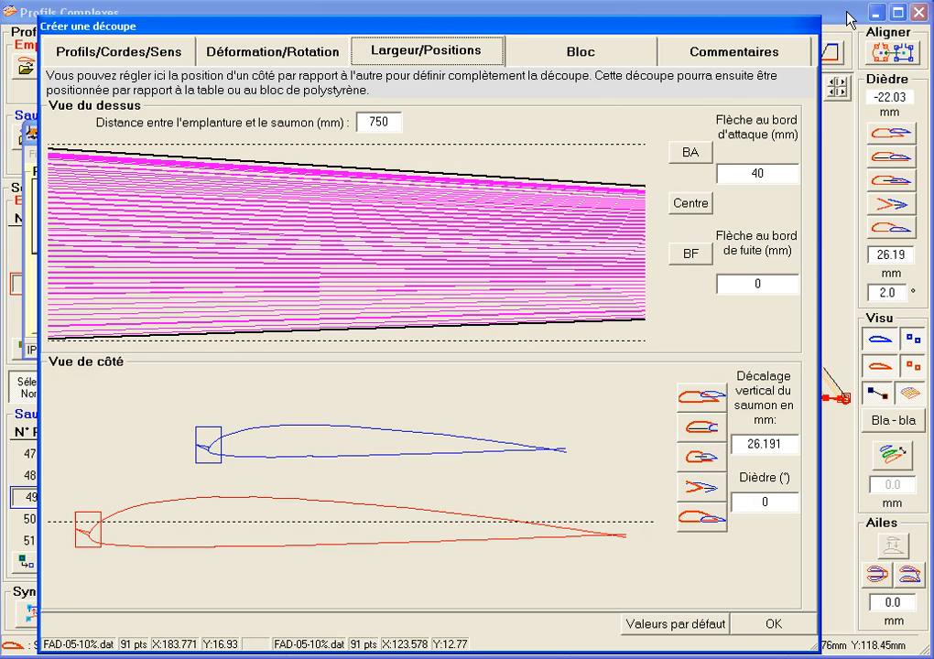
left_click(847, 12)
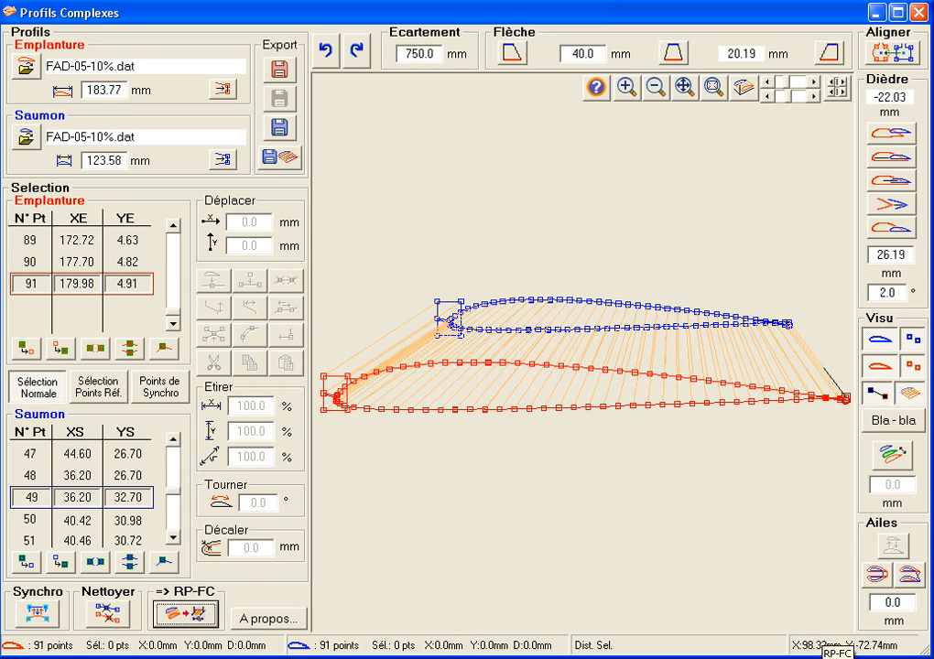
Switch back to RP-FC, accept the cut definition and try to open the Découpe cutting window.
left_click(827, 658)
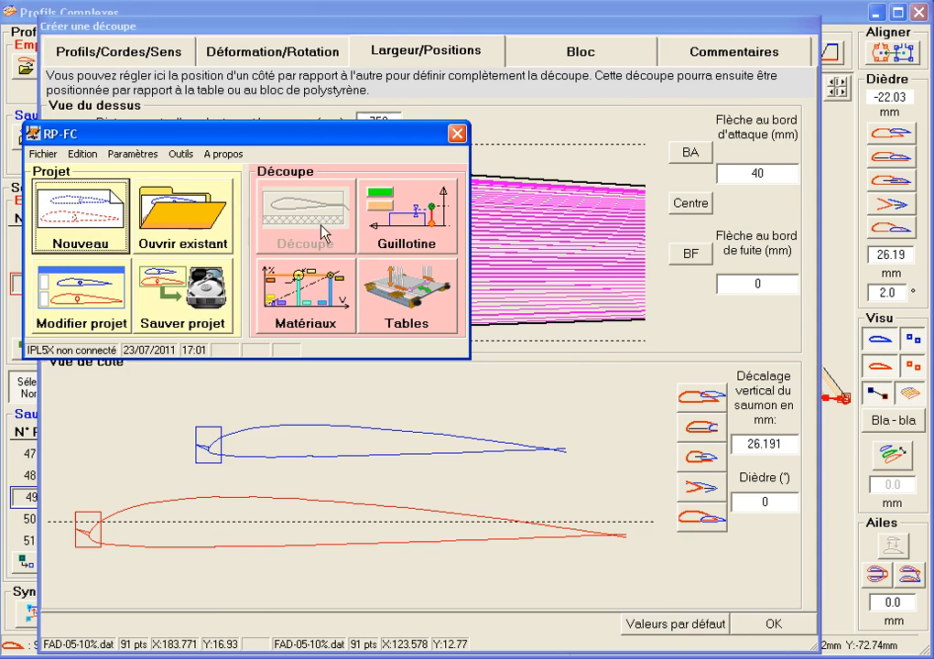
left_click(749, 632)
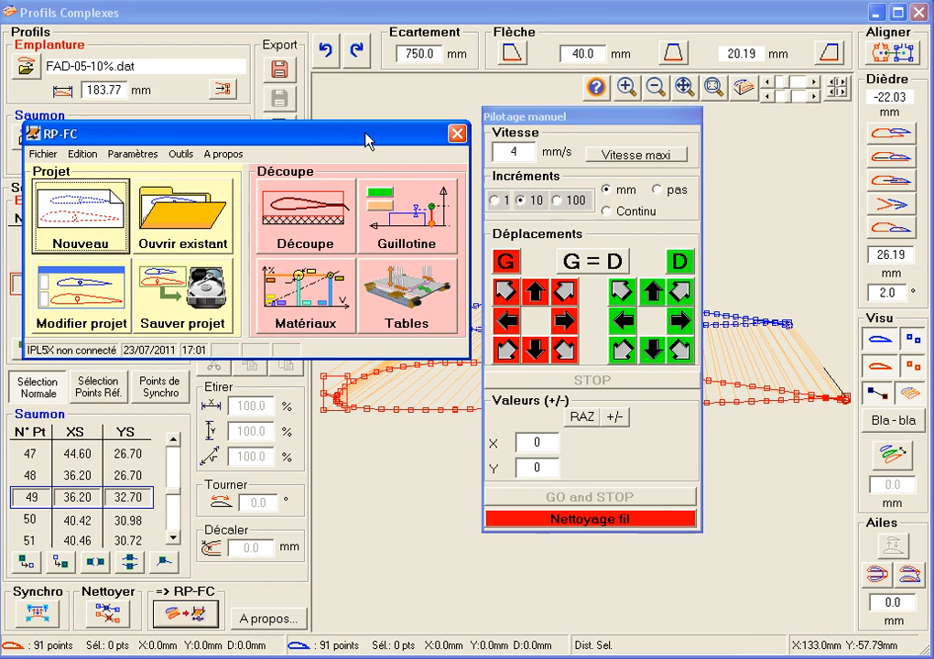
left_click(309, 240)
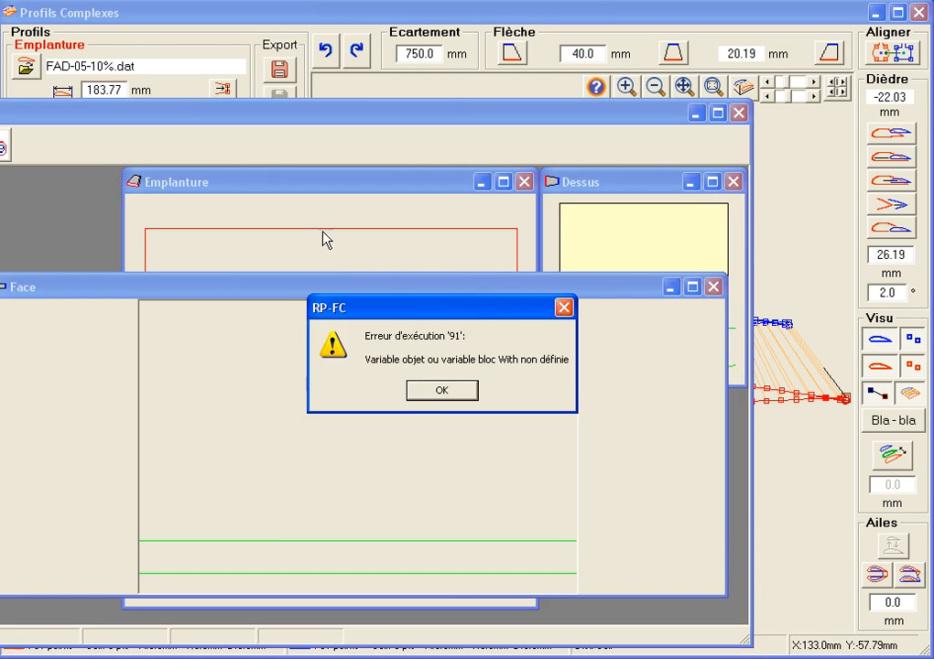
left_click(449, 392)
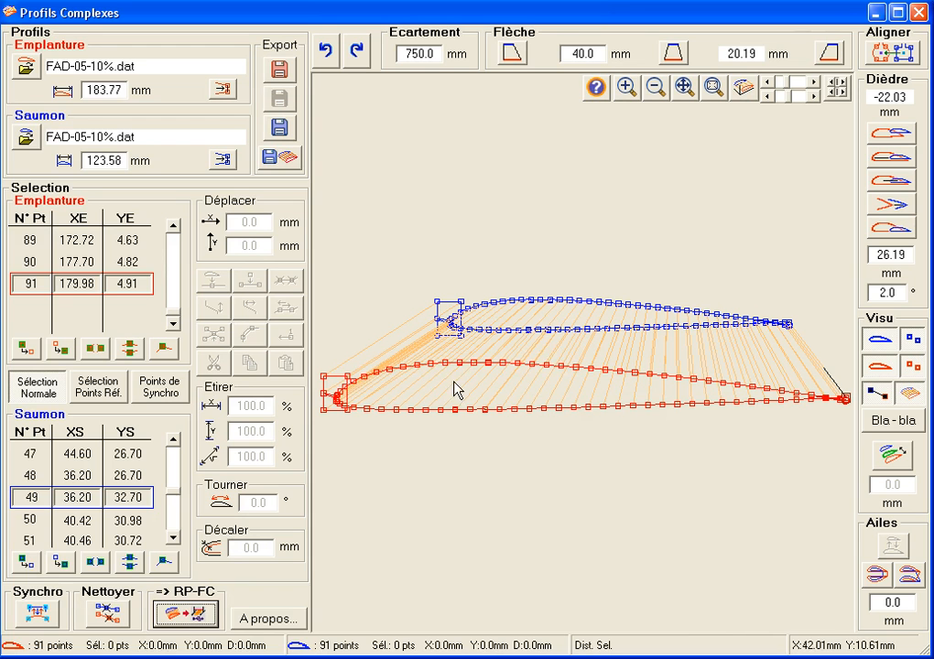